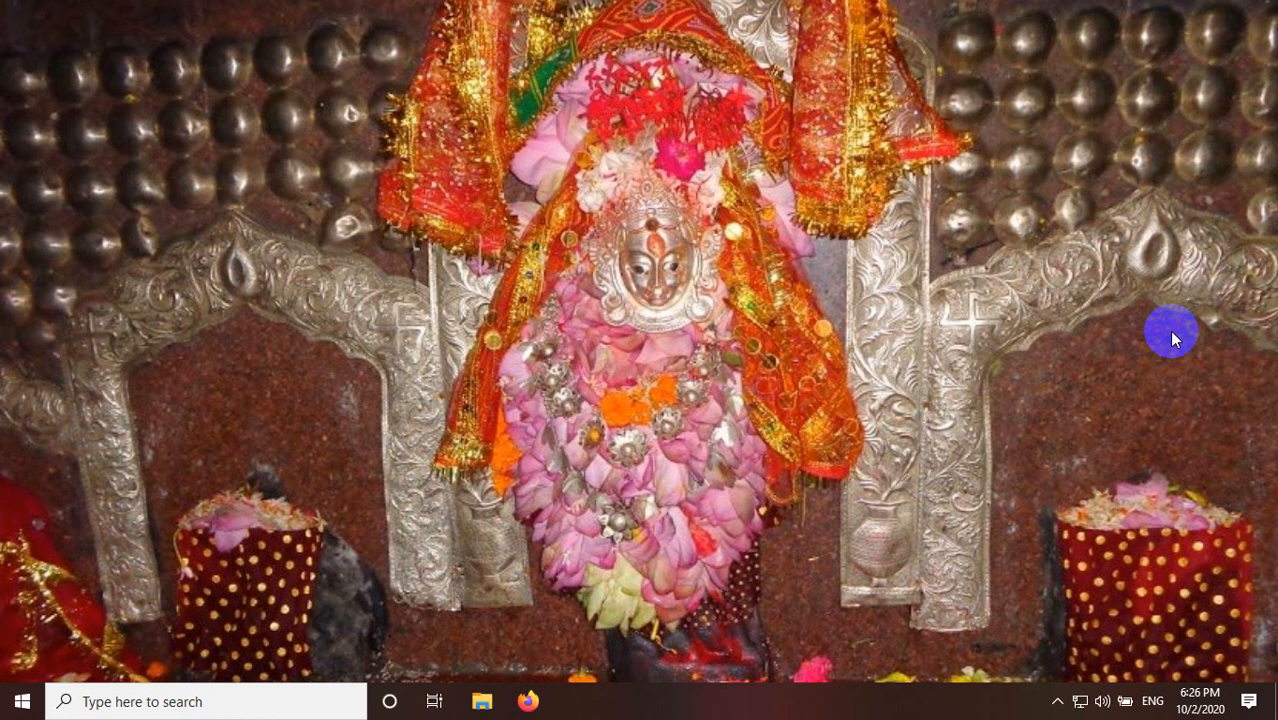
- Launch the Backup Database utility from the Oracle Database 11g Express Edition program group
{"action": "left_click", "coordinate": [22, 703]}
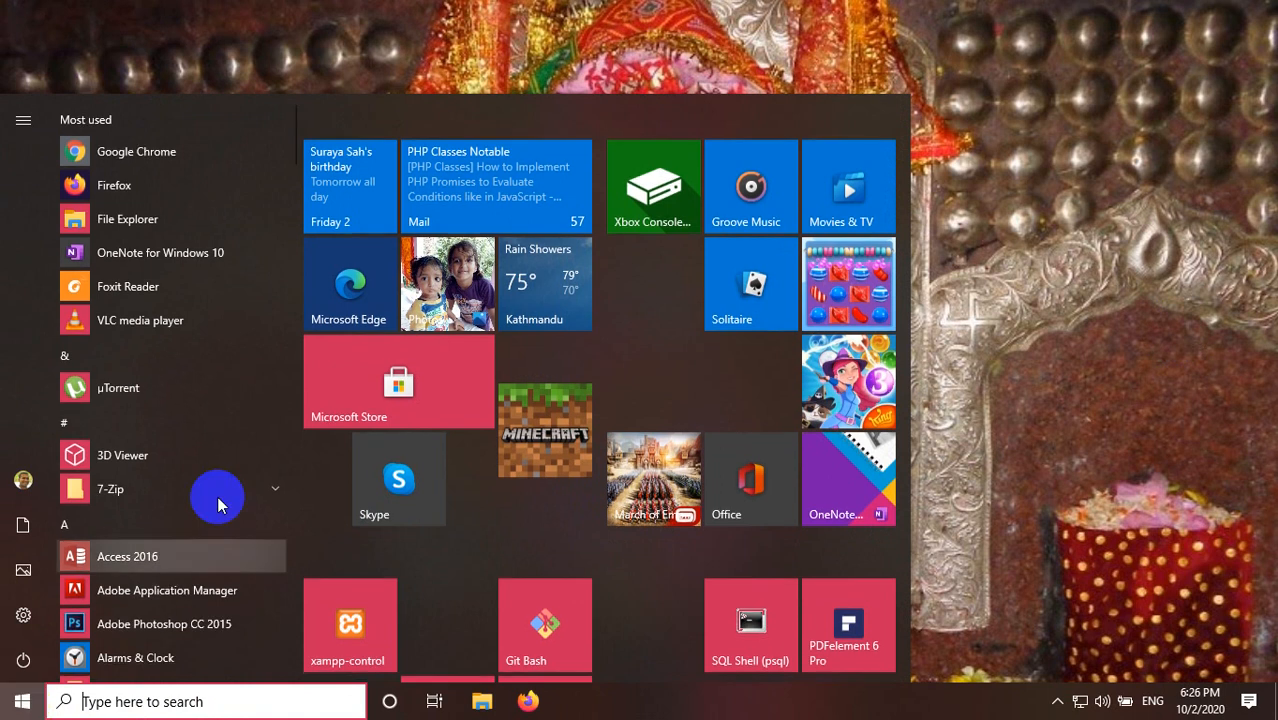
{"action": "scroll", "coordinate": [220, 496], "scroll_direction": "down", "scroll_amount": 4}
{"action": "scroll", "coordinate": [220, 496], "scroll_direction": "down", "scroll_amount": 5}
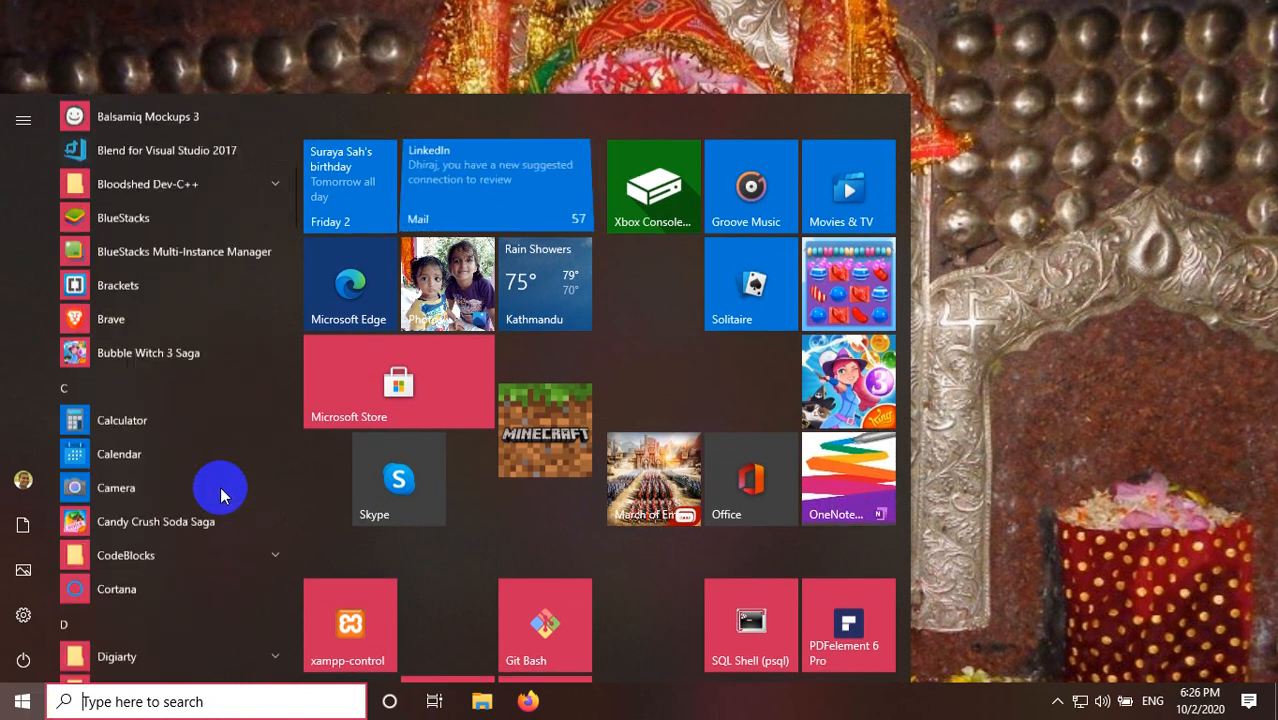
{"action": "scroll", "coordinate": [220, 496], "scroll_direction": "down", "scroll_amount": 8}
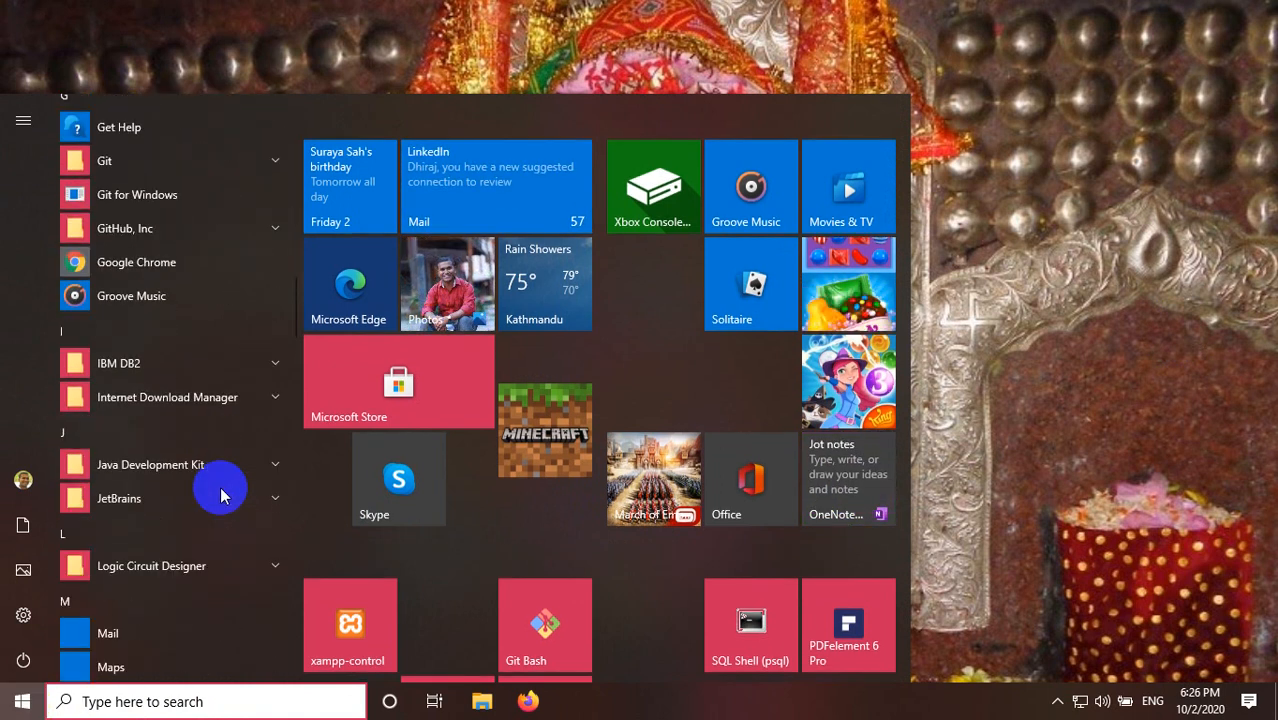
{"action": "scroll", "coordinate": [220, 496], "scroll_direction": "down", "scroll_amount": 8}
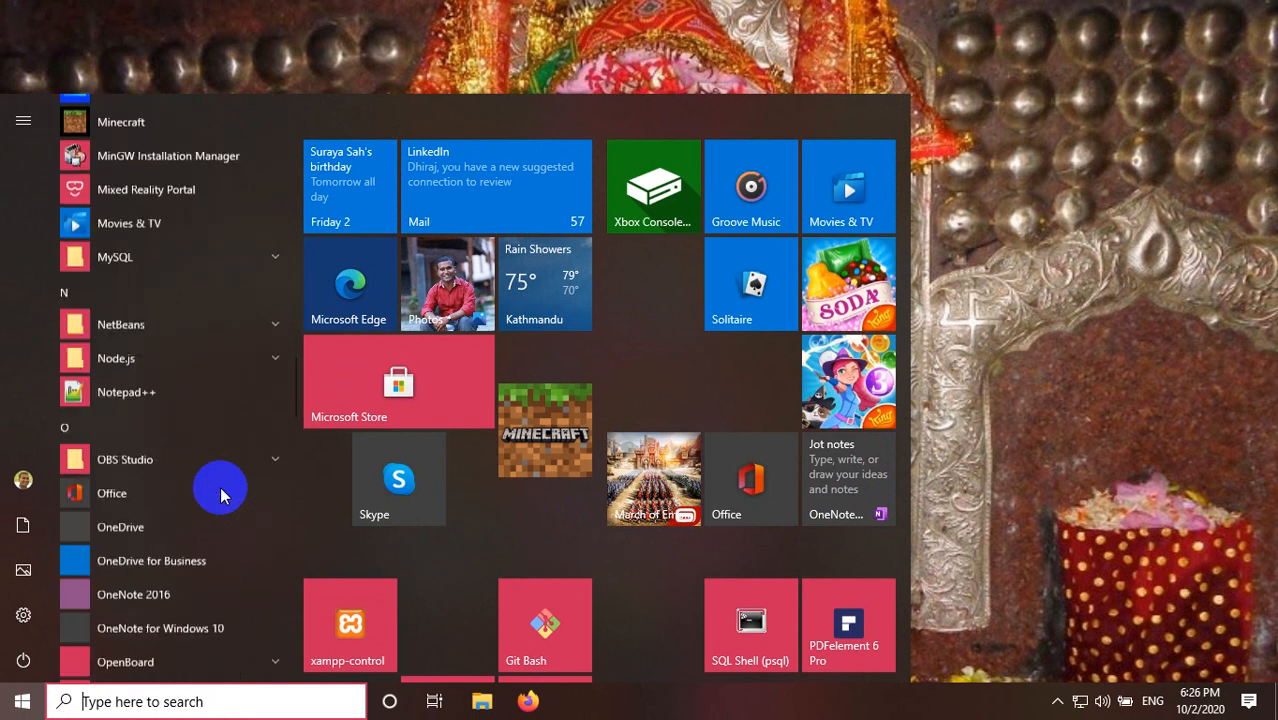
{"action": "scroll", "coordinate": [220, 496], "scroll_direction": "up", "scroll_amount": 2}
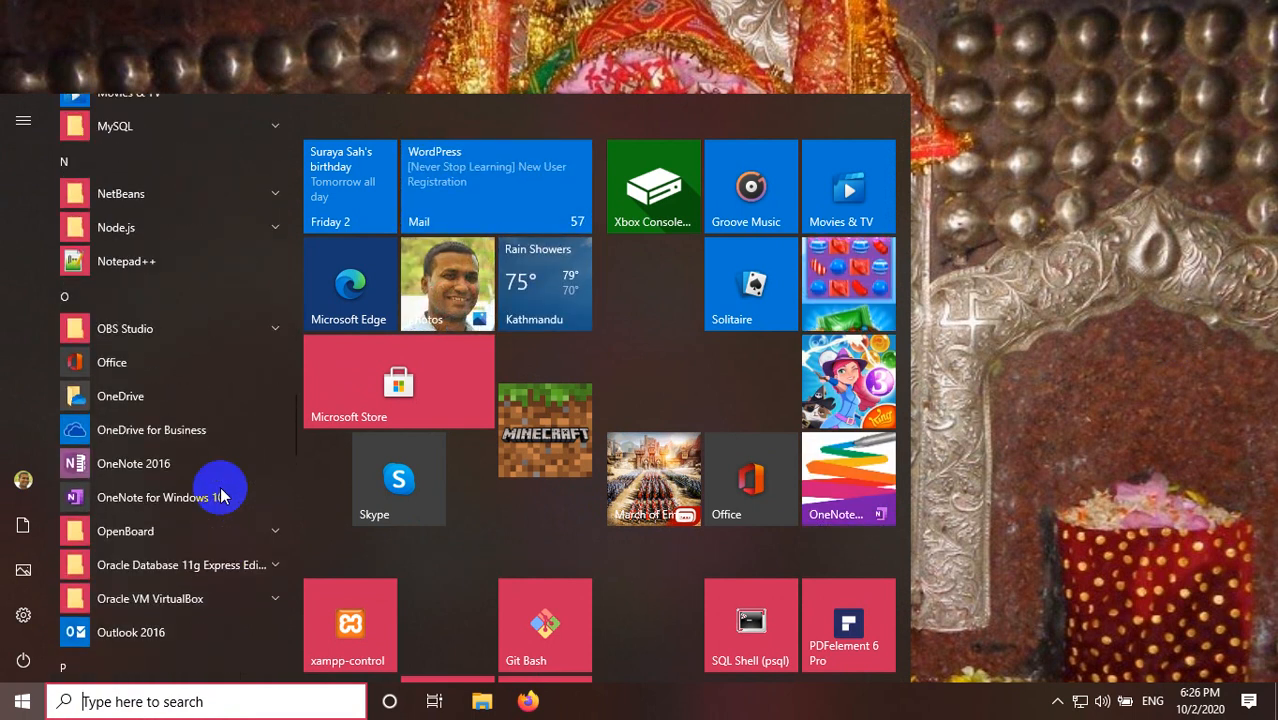
{"action": "left_click", "coordinate": [197, 572]}
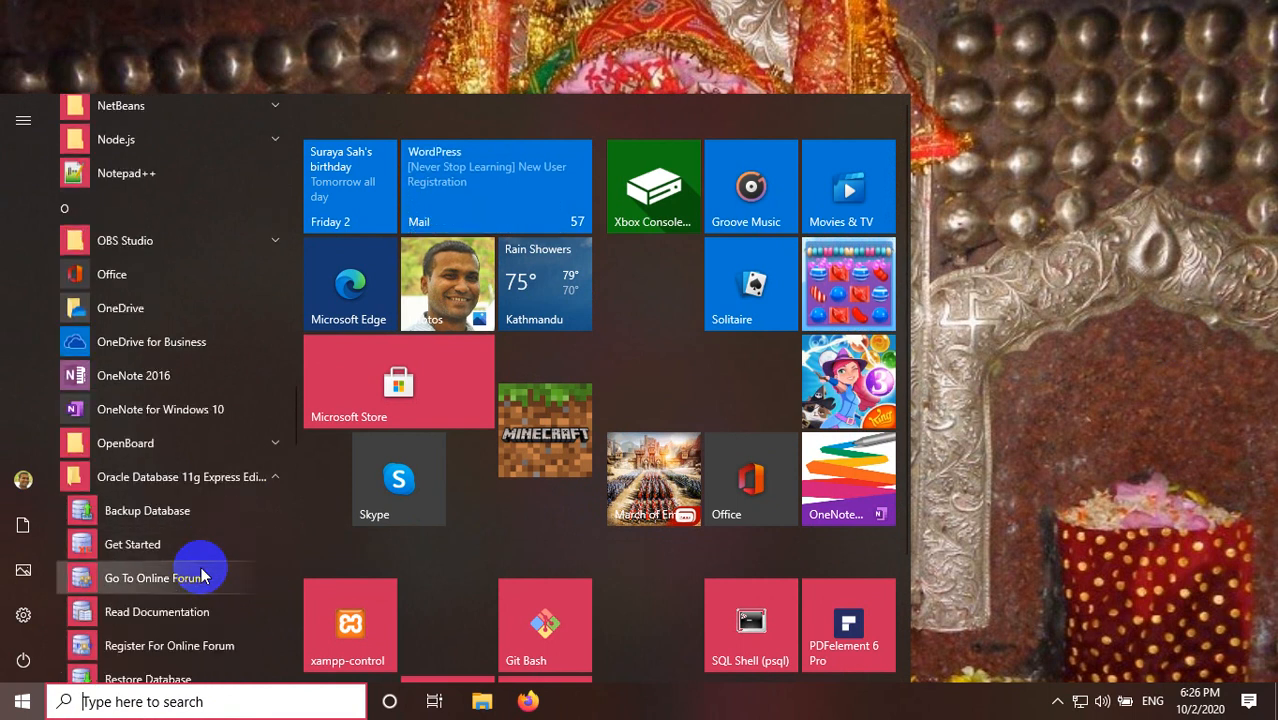
{"action": "scroll", "coordinate": [203, 571], "scroll_direction": "down", "scroll_amount": 1}
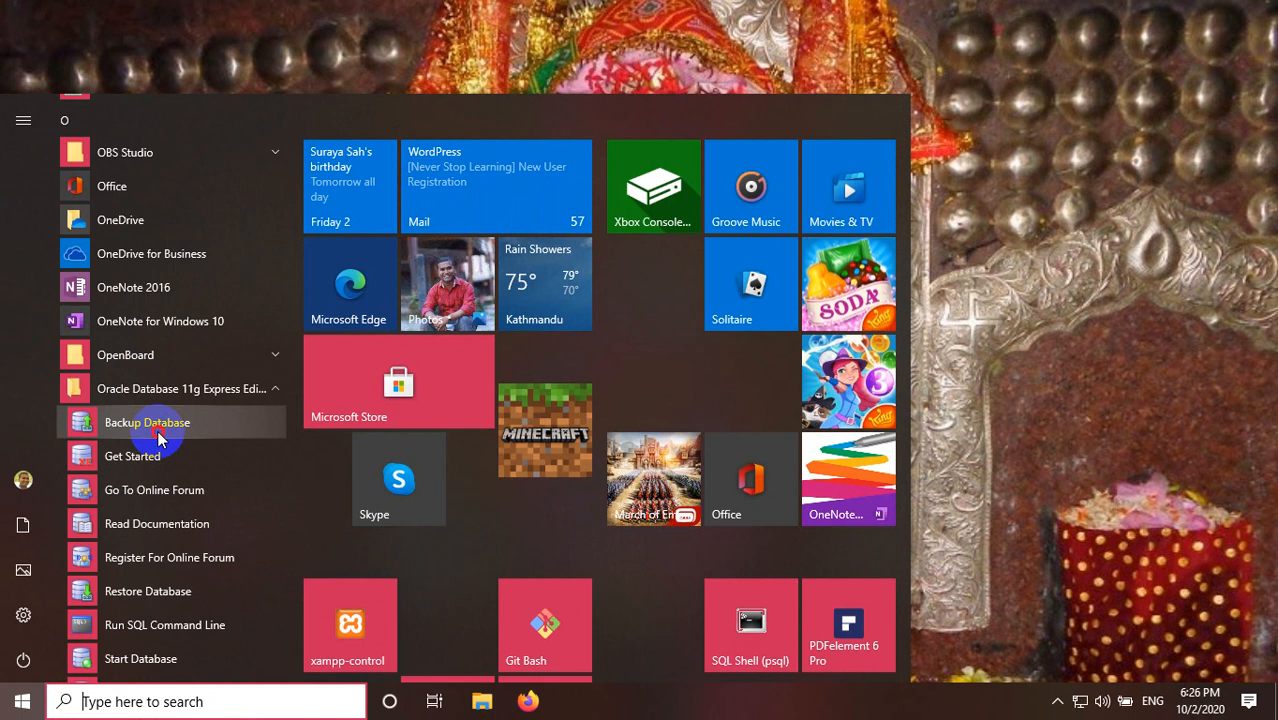
{"action": "left_click", "coordinate": [157, 434]}
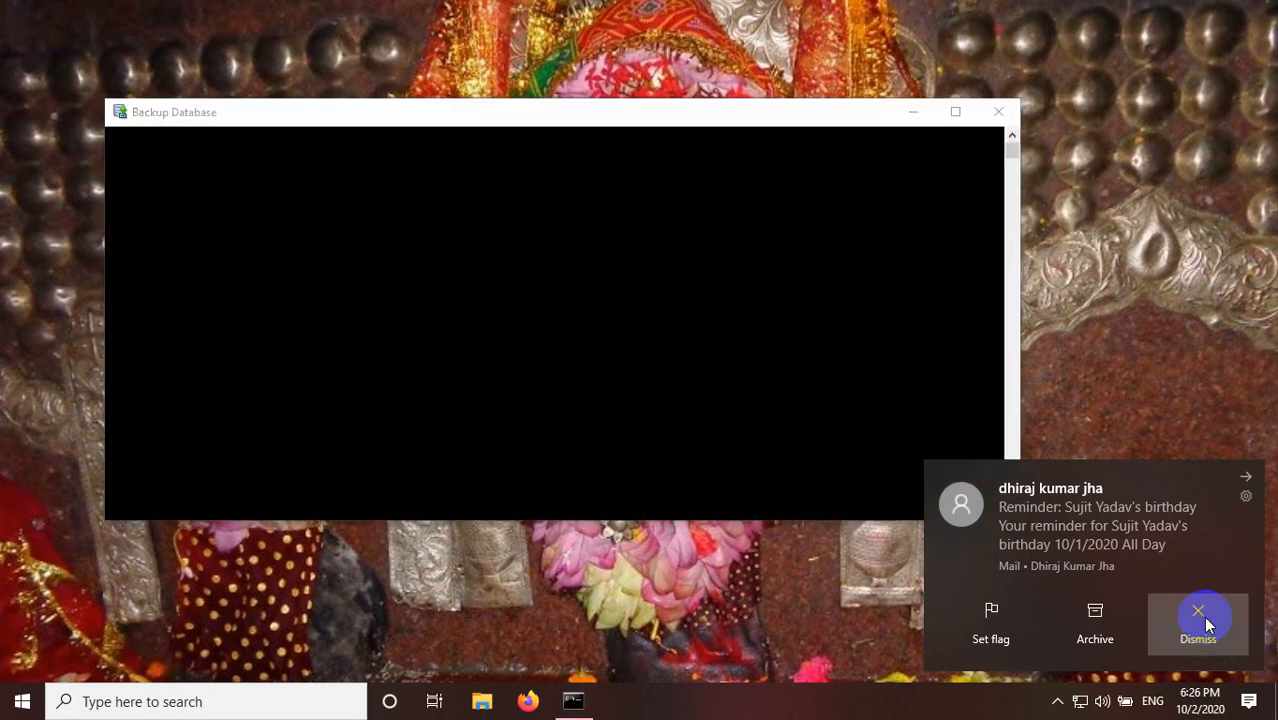
- Dismiss the birthday reminder notifications that pop up over the desktop
{"action": "left_click", "coordinate": [1200, 620]}
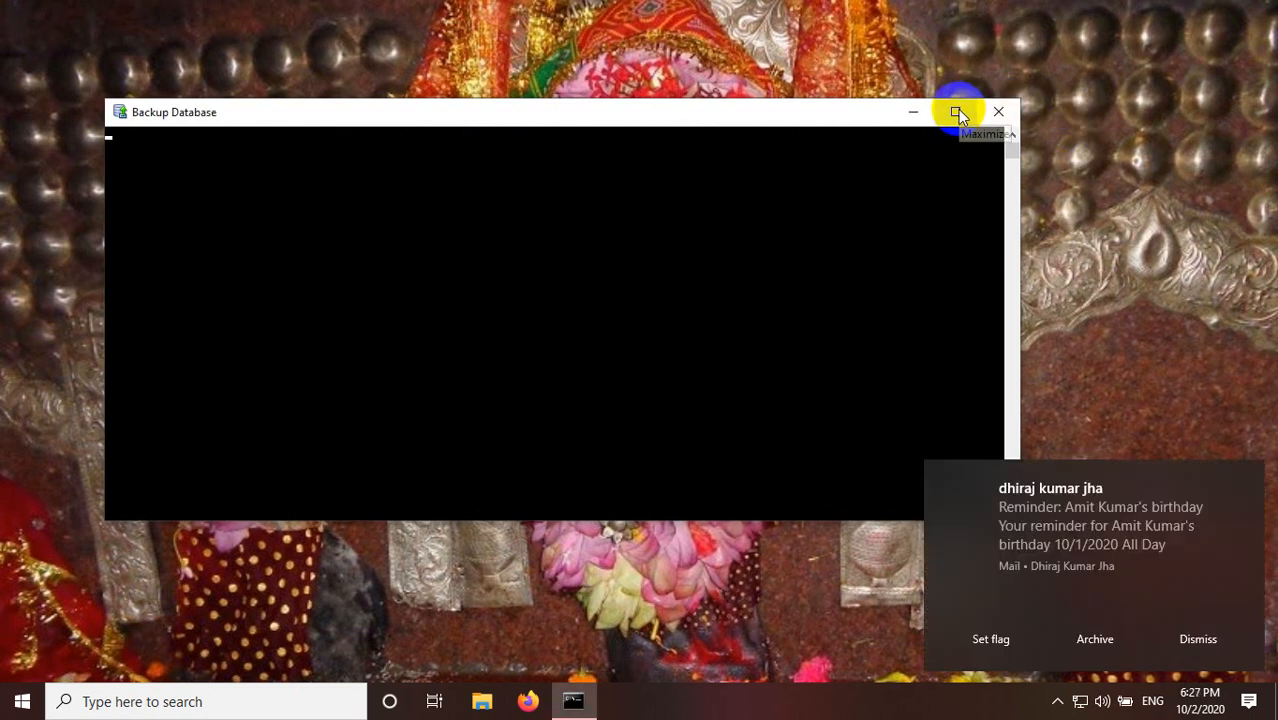
{"action": "left_click", "coordinate": [1250, 462]}
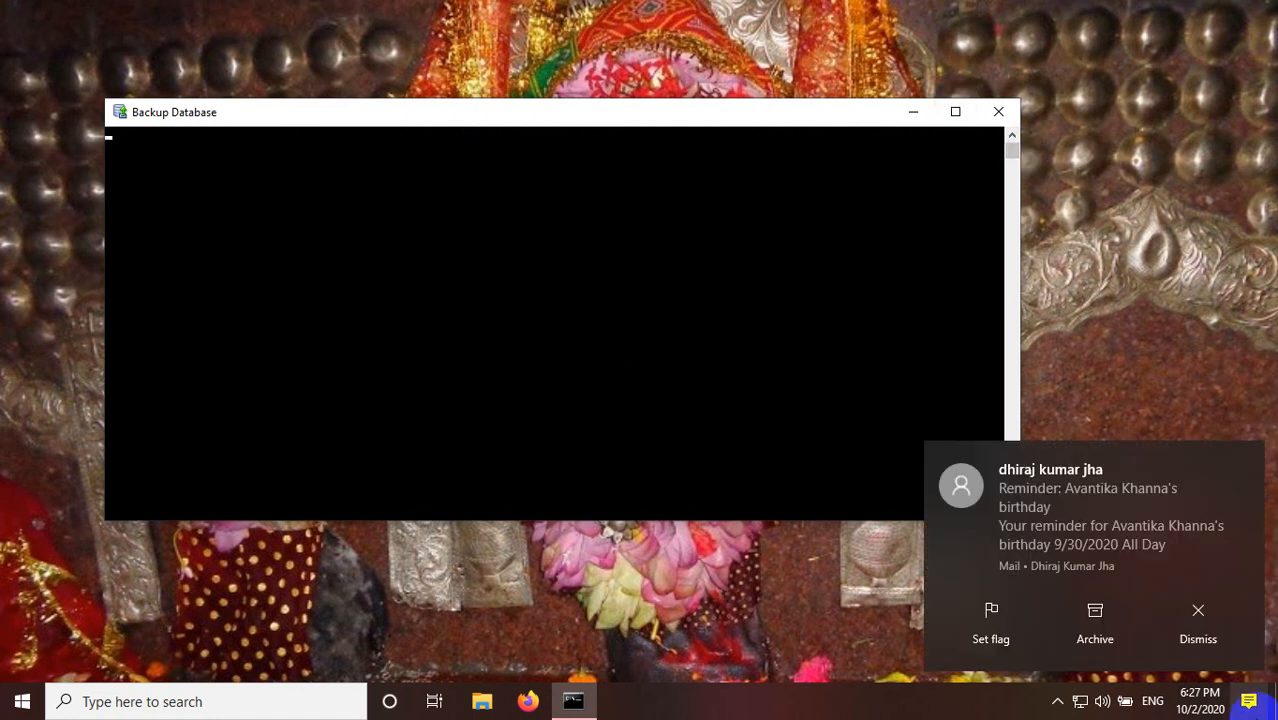
{"action": "left_click", "coordinate": [1198, 612]}
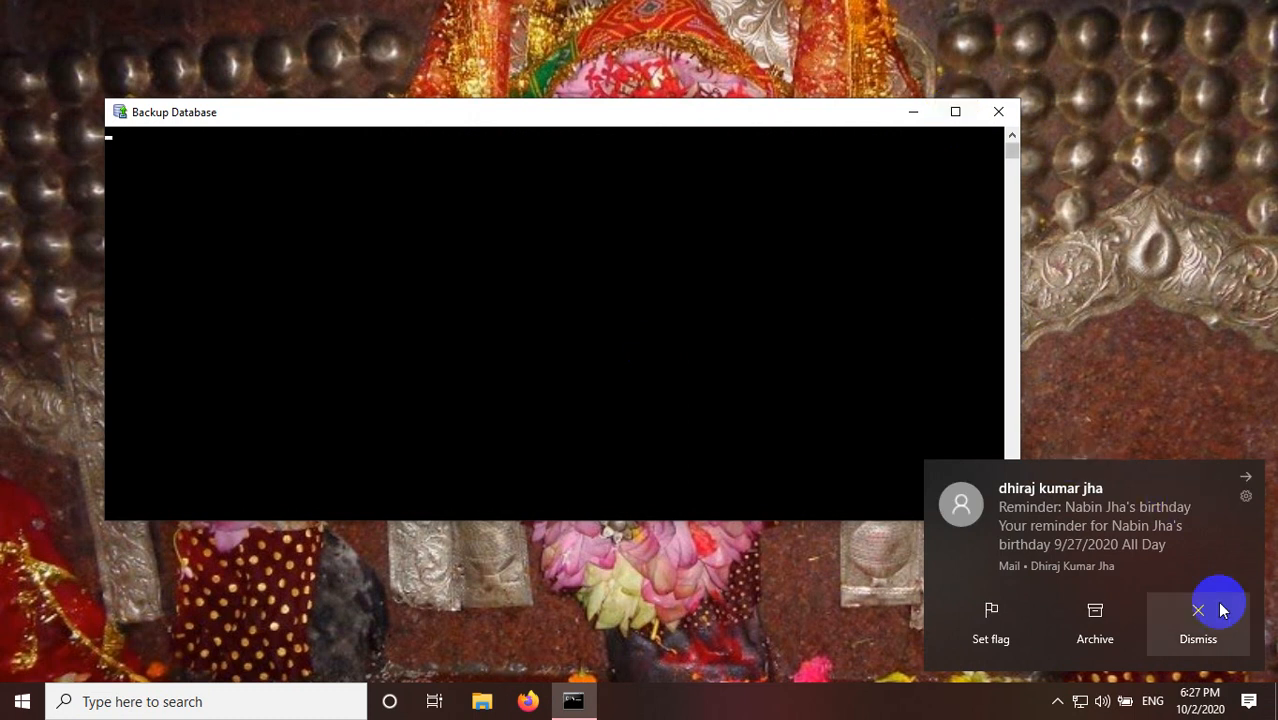
{"action": "left_click", "coordinate": [1212, 638]}
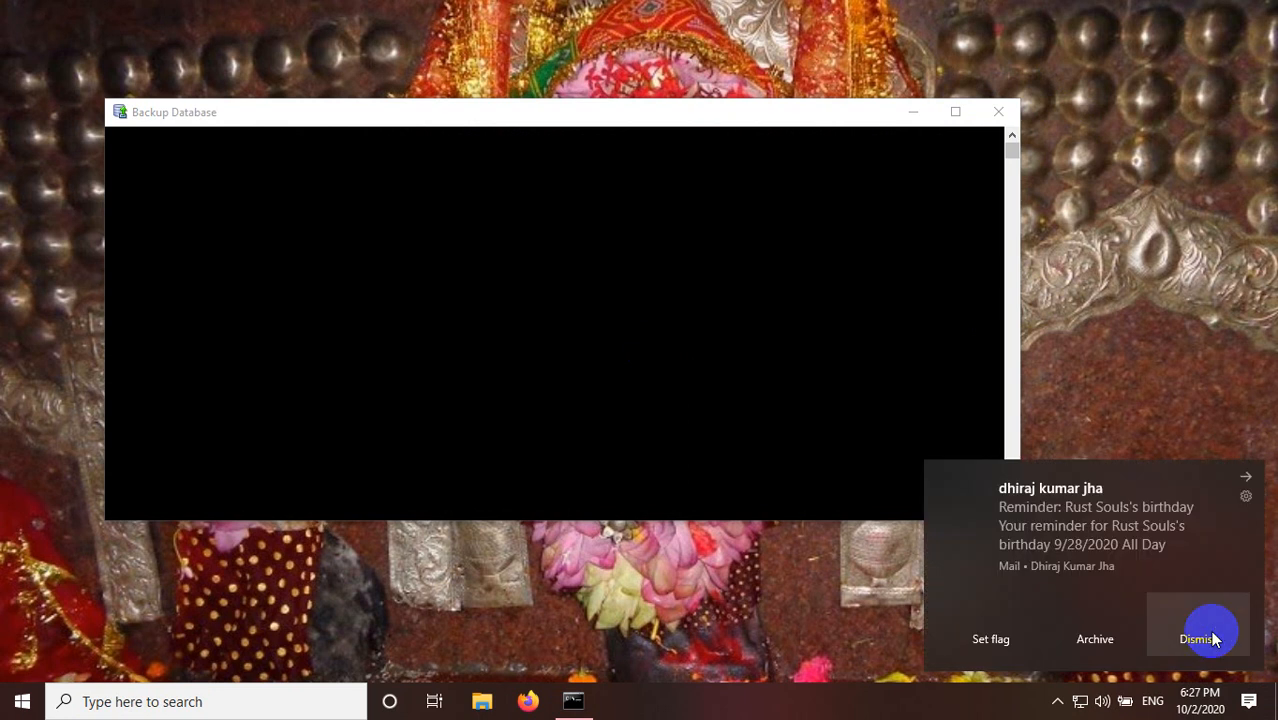
{"action": "left_click", "coordinate": [1243, 481]}
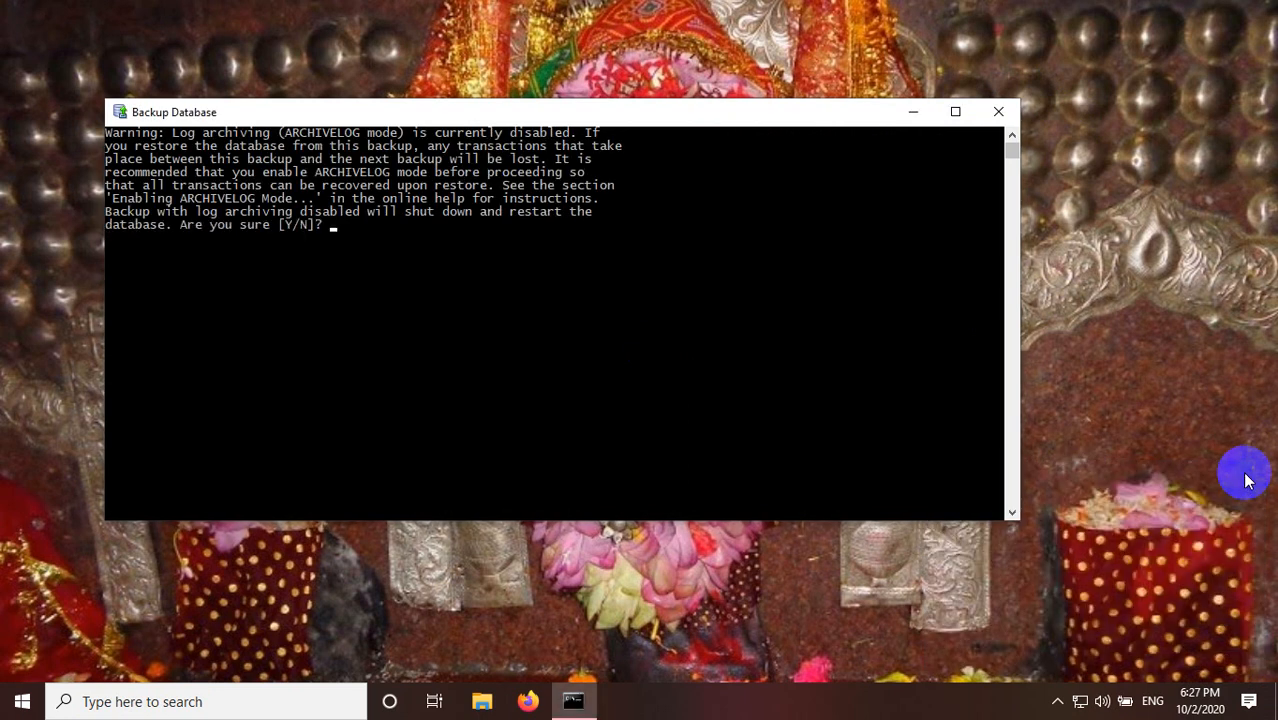
- Answer y to the backup confirmation so the database shuts down, restarts and gets backed up
{"action": "left_click", "coordinate": [735, 437]}
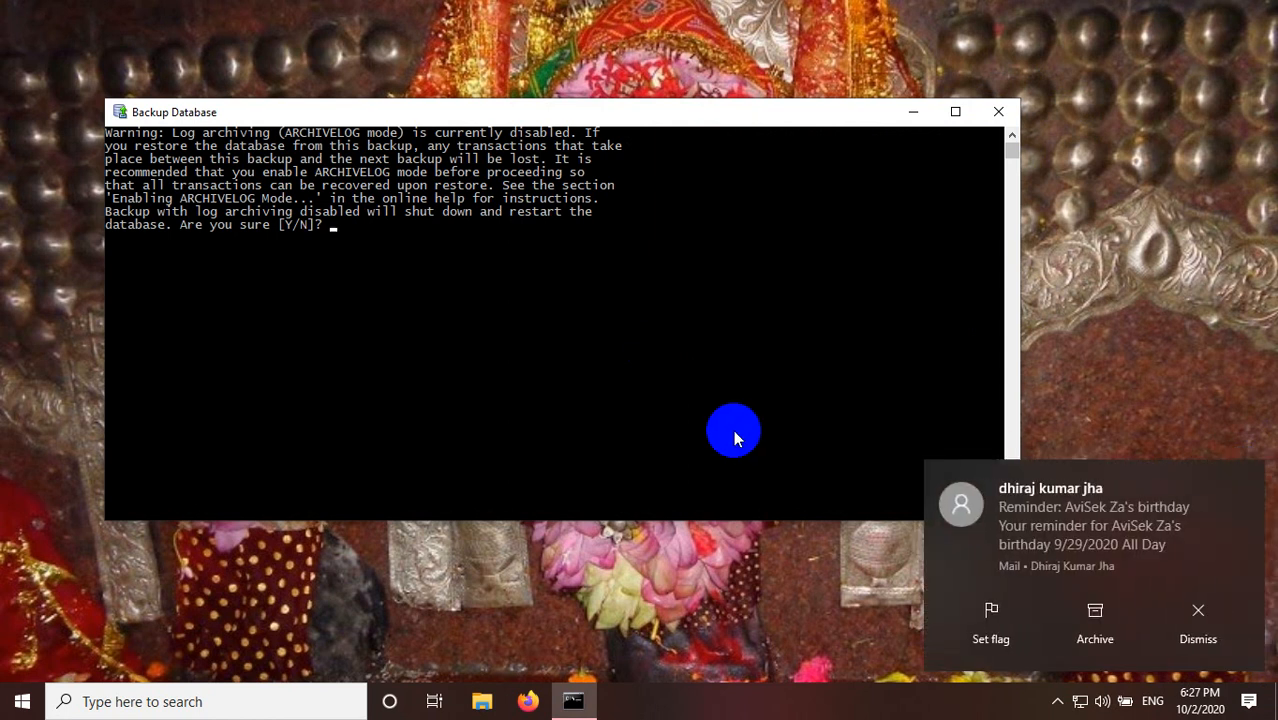
{"action": "left_click", "coordinate": [735, 437]}
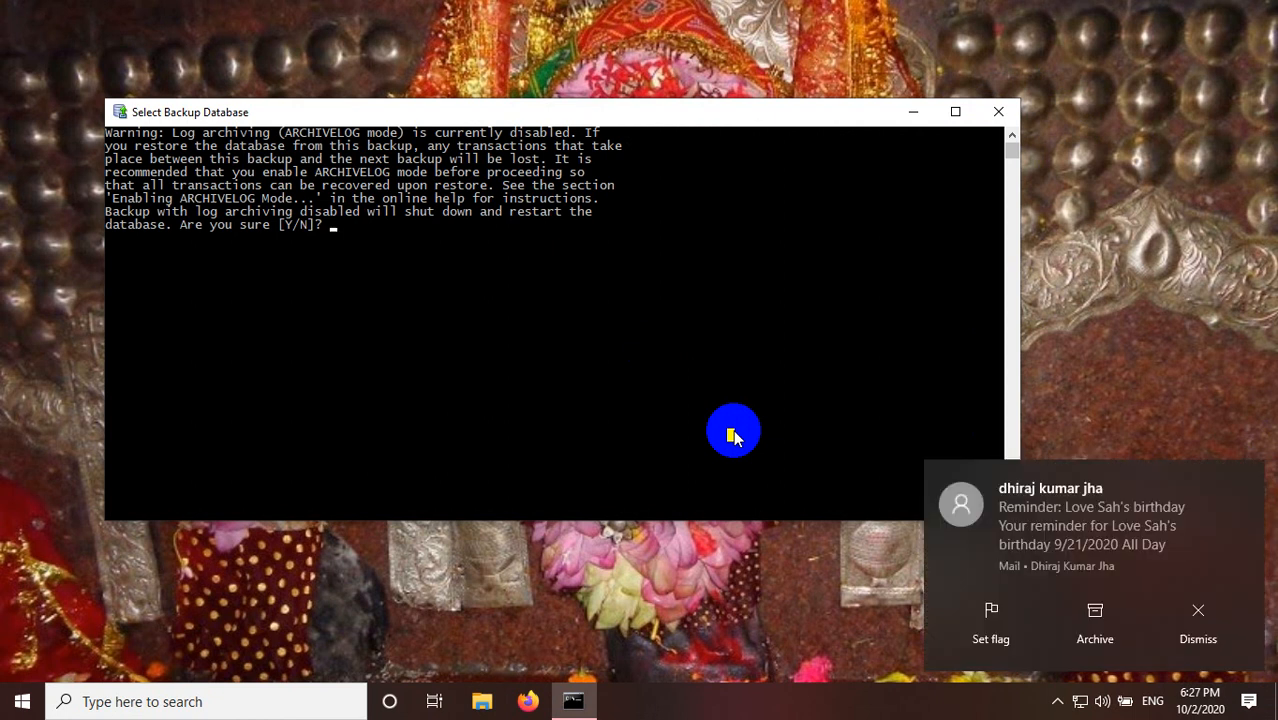
{"action": "key", "text": "y"}
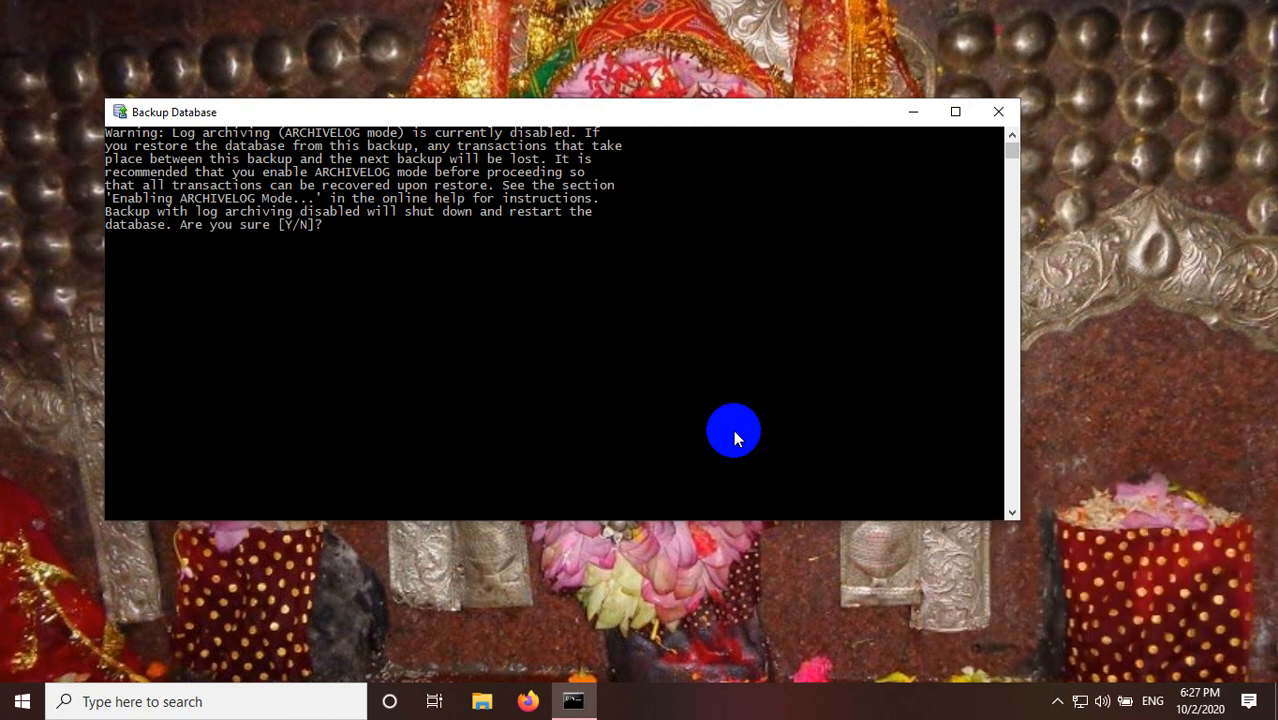
{"action": "type", "text": "y"}
{"action": "key", "text": "Return"}
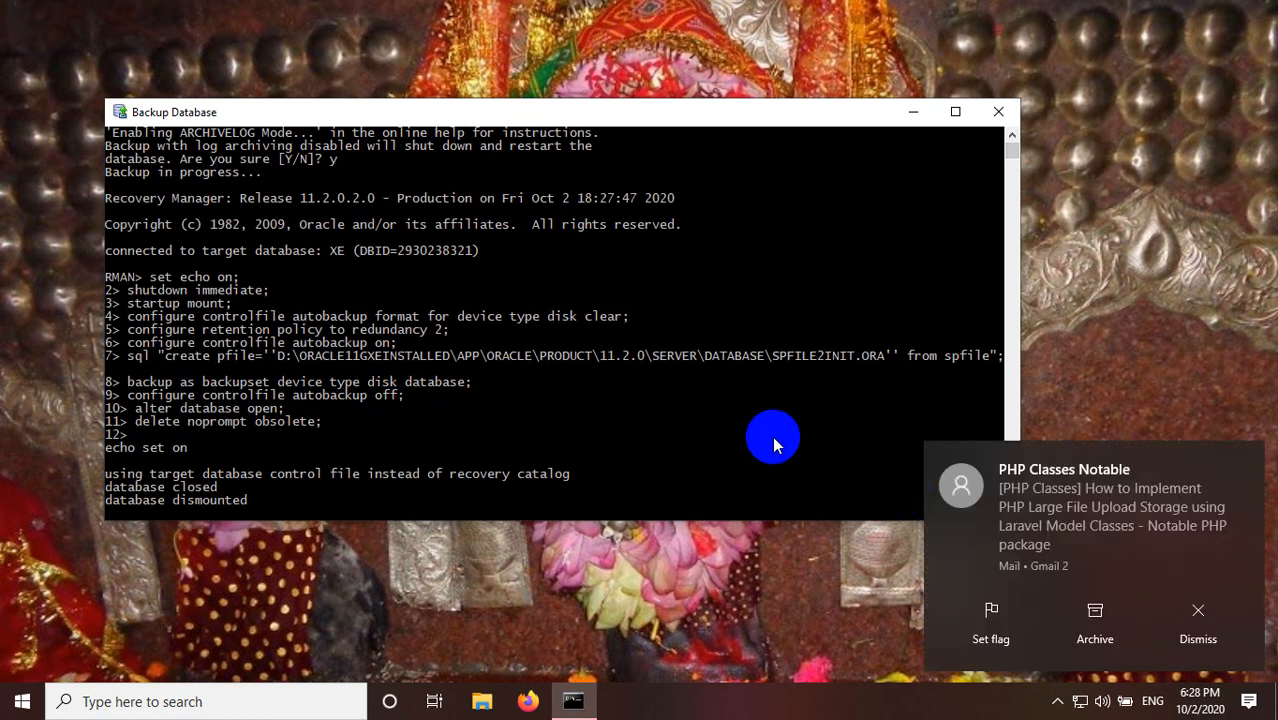
- Maximize the Backup Database window and dismiss the incoming mail notifications
{"action": "left_click", "coordinate": [1193, 620]}
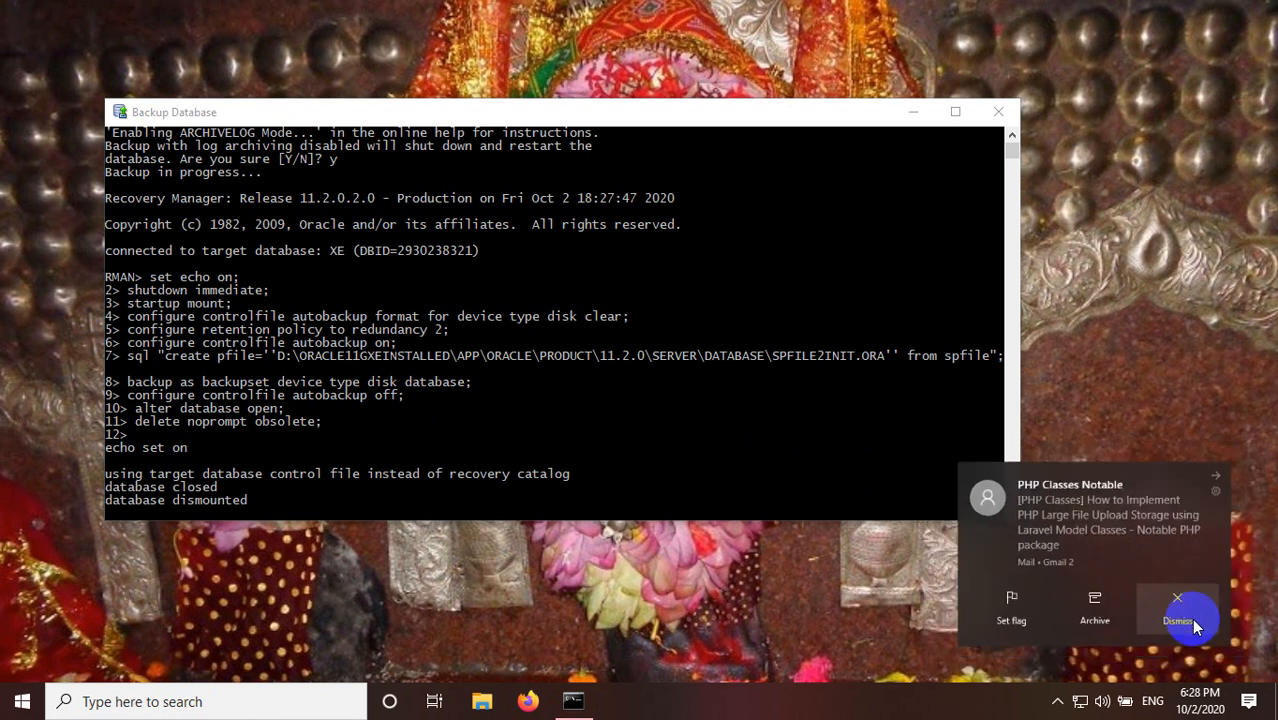
{"action": "left_click", "coordinate": [956, 112]}
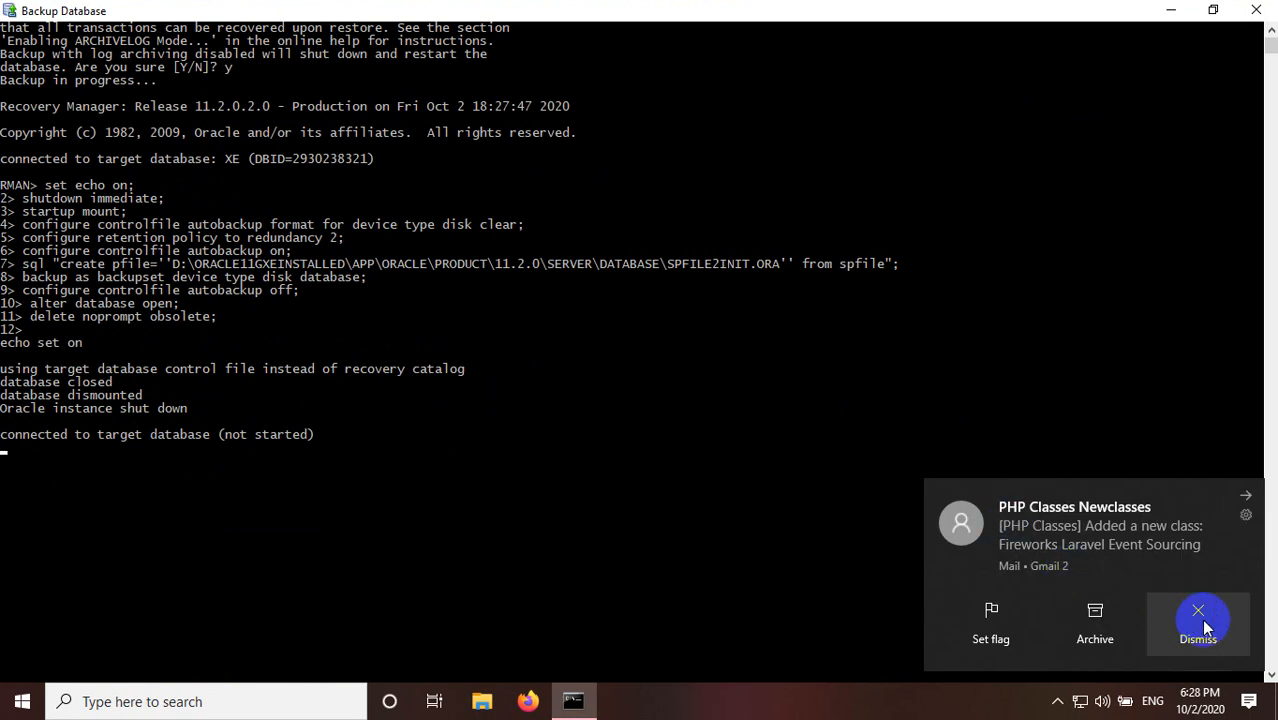
{"action": "left_click", "coordinate": [1250, 705]}
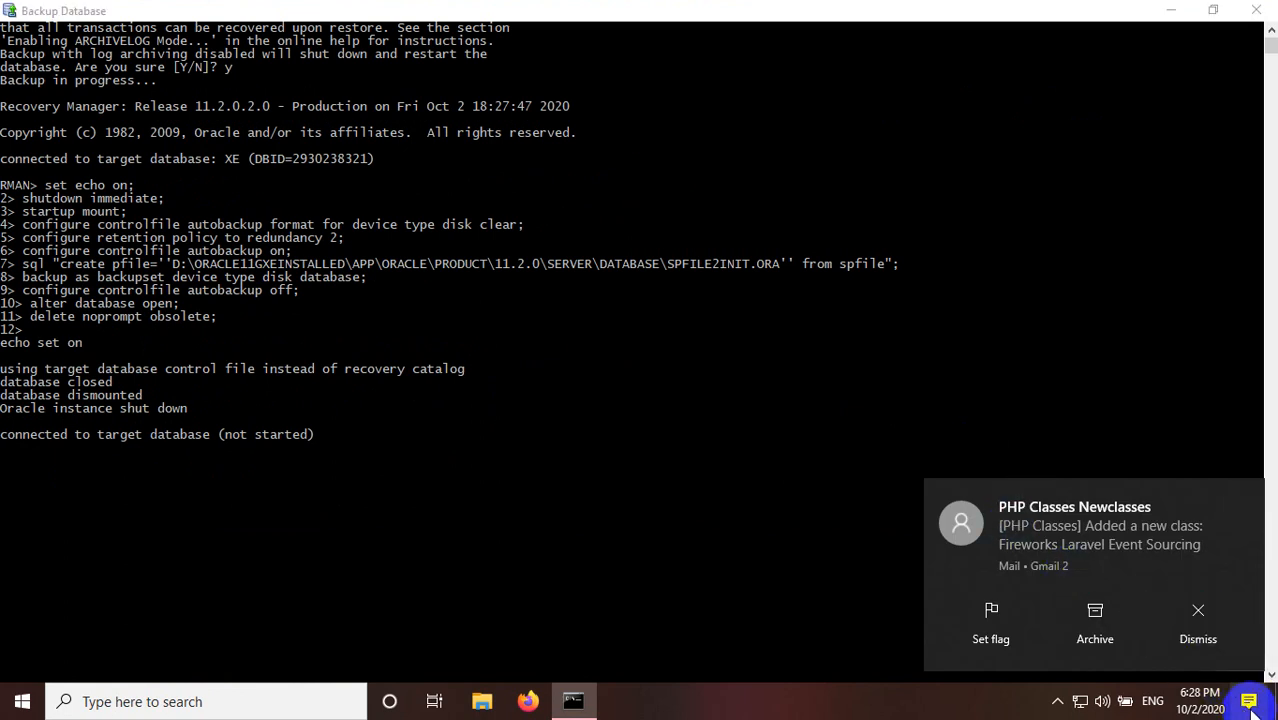
{"action": "left_click", "coordinate": [1207, 619]}
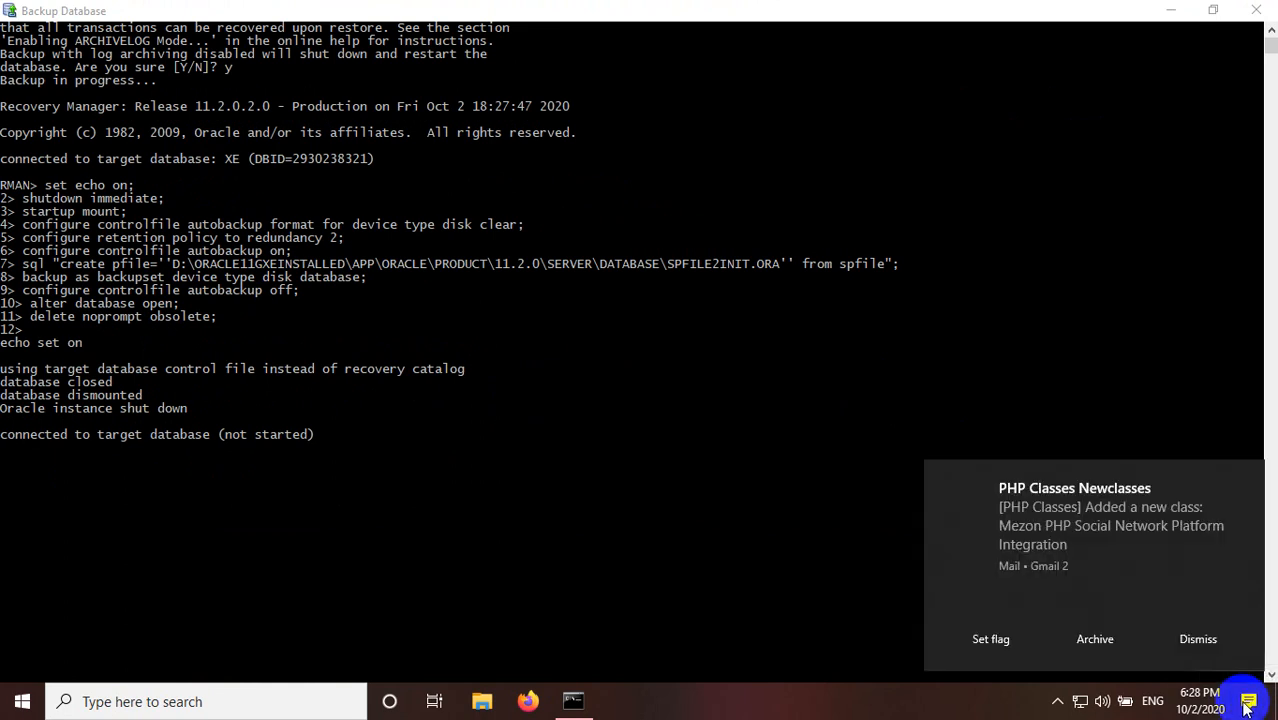
- Turn off all notifications for Mail and return to the backup console
{"action": "left_click", "coordinate": [1248, 705]}
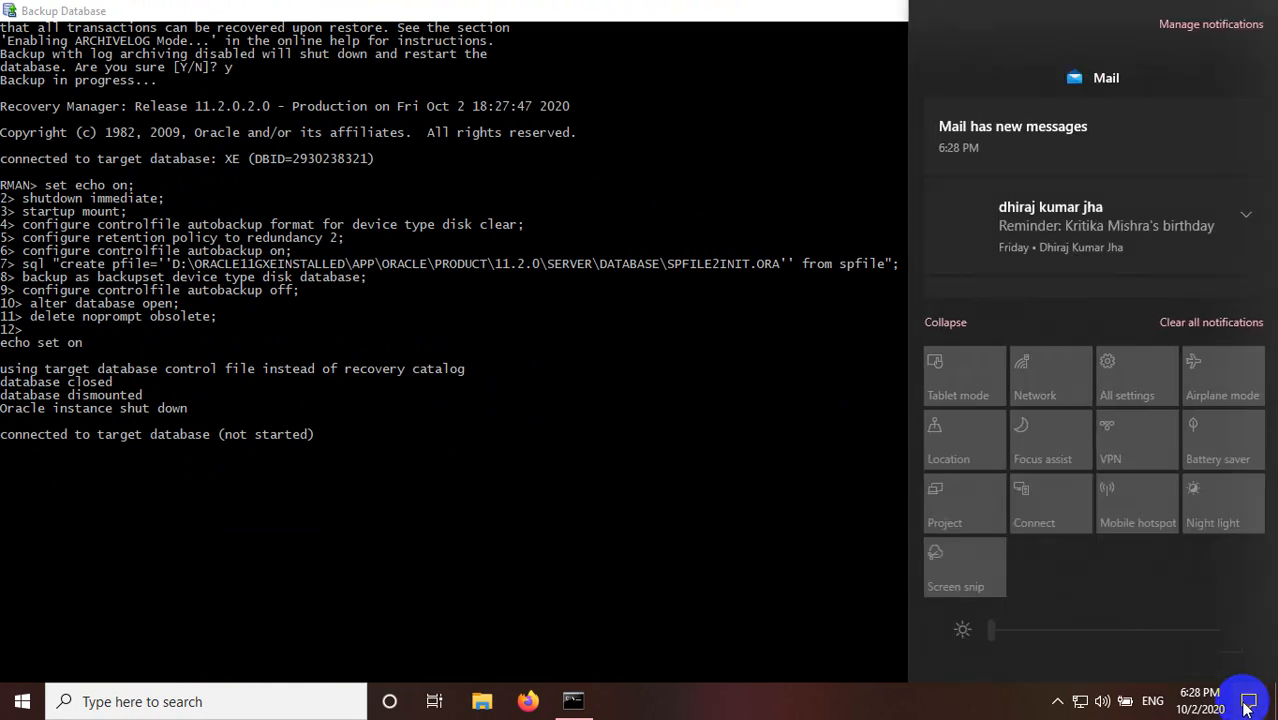
{"action": "mouse_move", "coordinate": [1246, 210]}
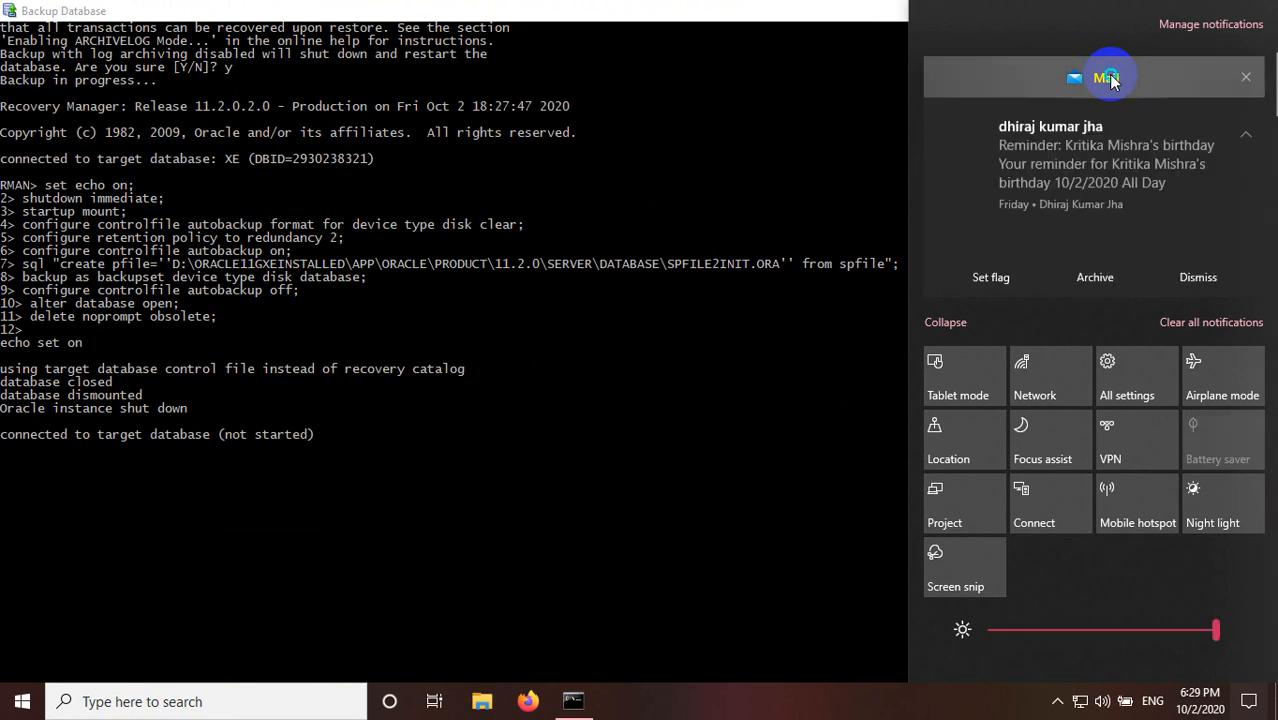
{"action": "right_click", "coordinate": [1108, 74]}
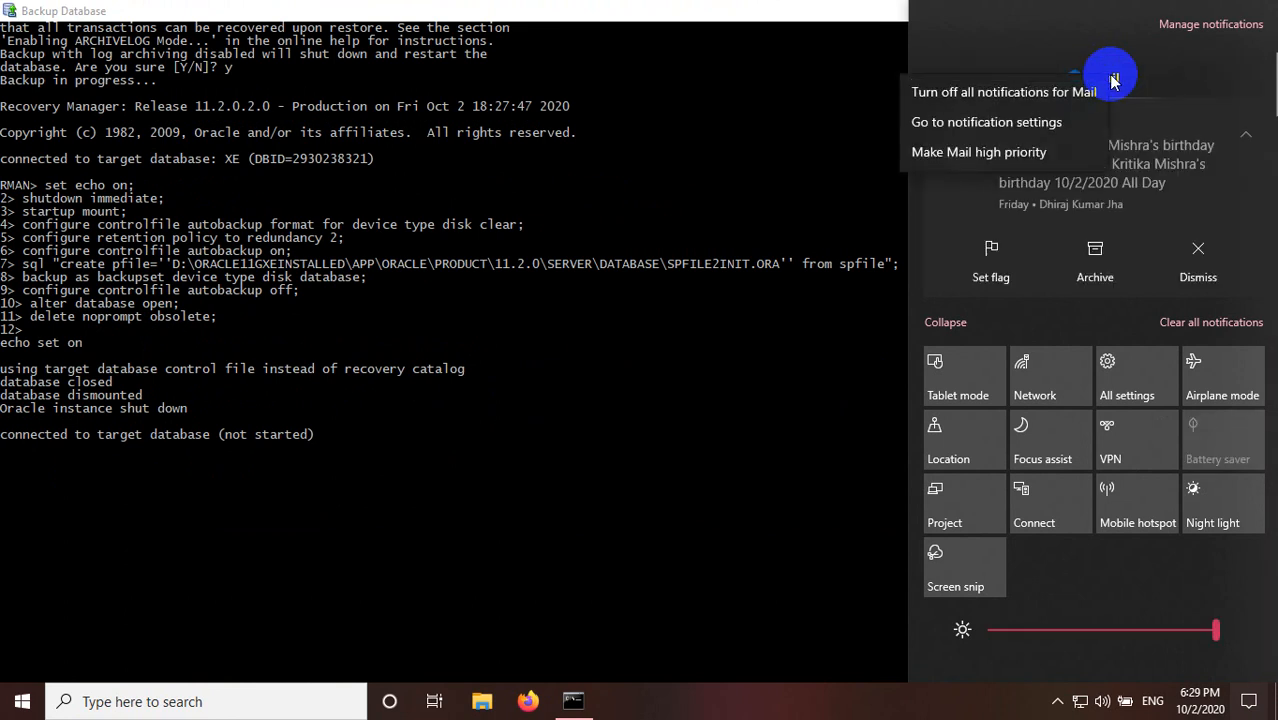
{"action": "left_click", "coordinate": [1090, 92]}
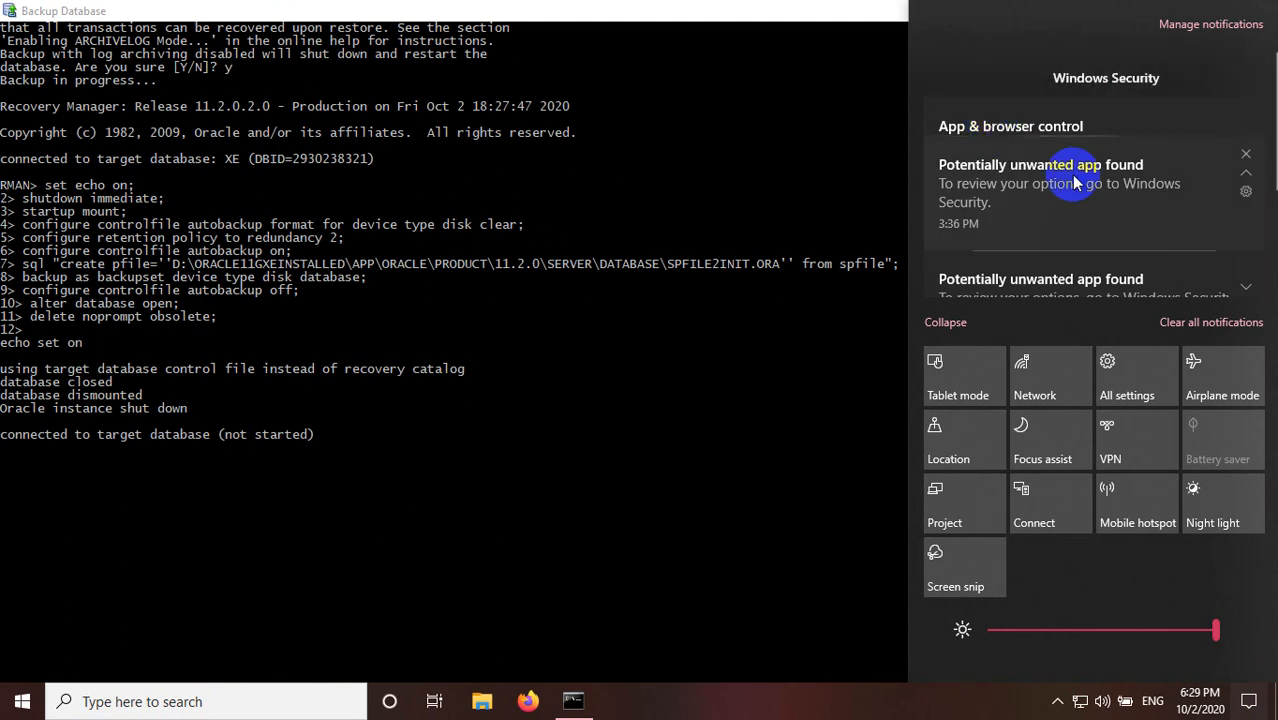
{"action": "left_click", "coordinate": [852, 28]}
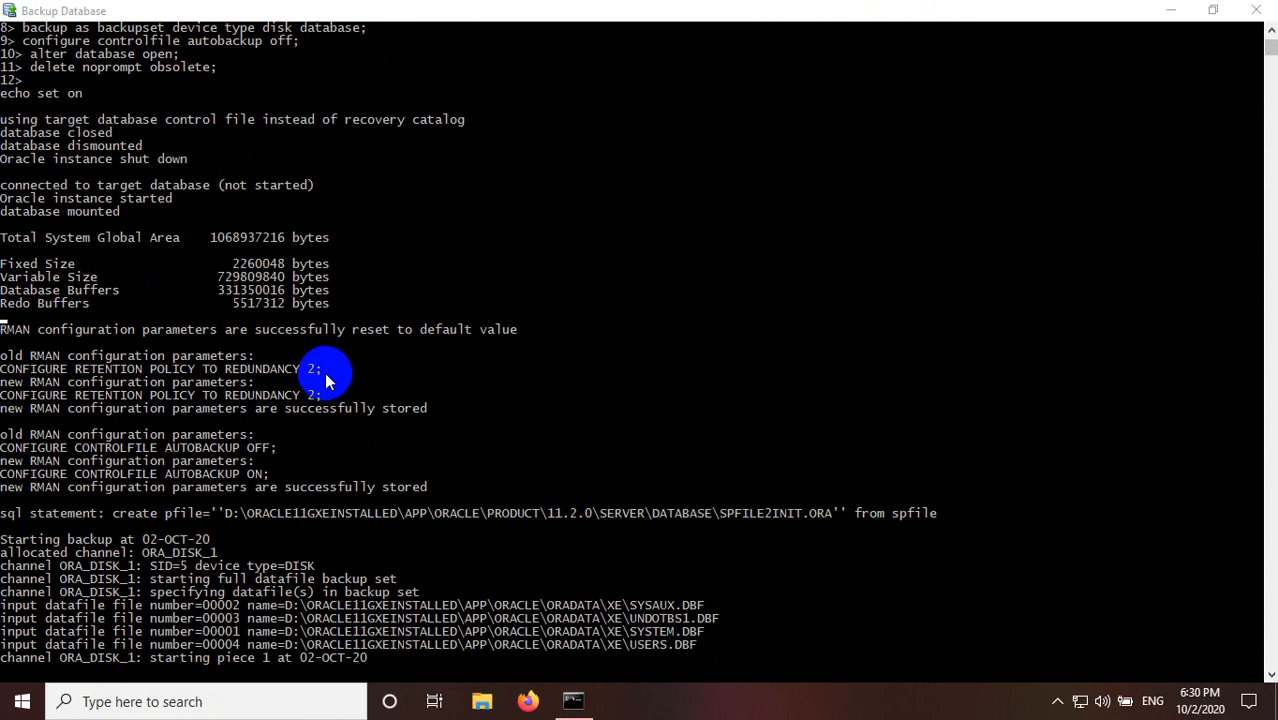
- Follow the backup output until the process ends, then close the Backup Database console
{"action": "scroll", "coordinate": [325, 378], "scroll_direction": "down", "scroll_amount": 1}
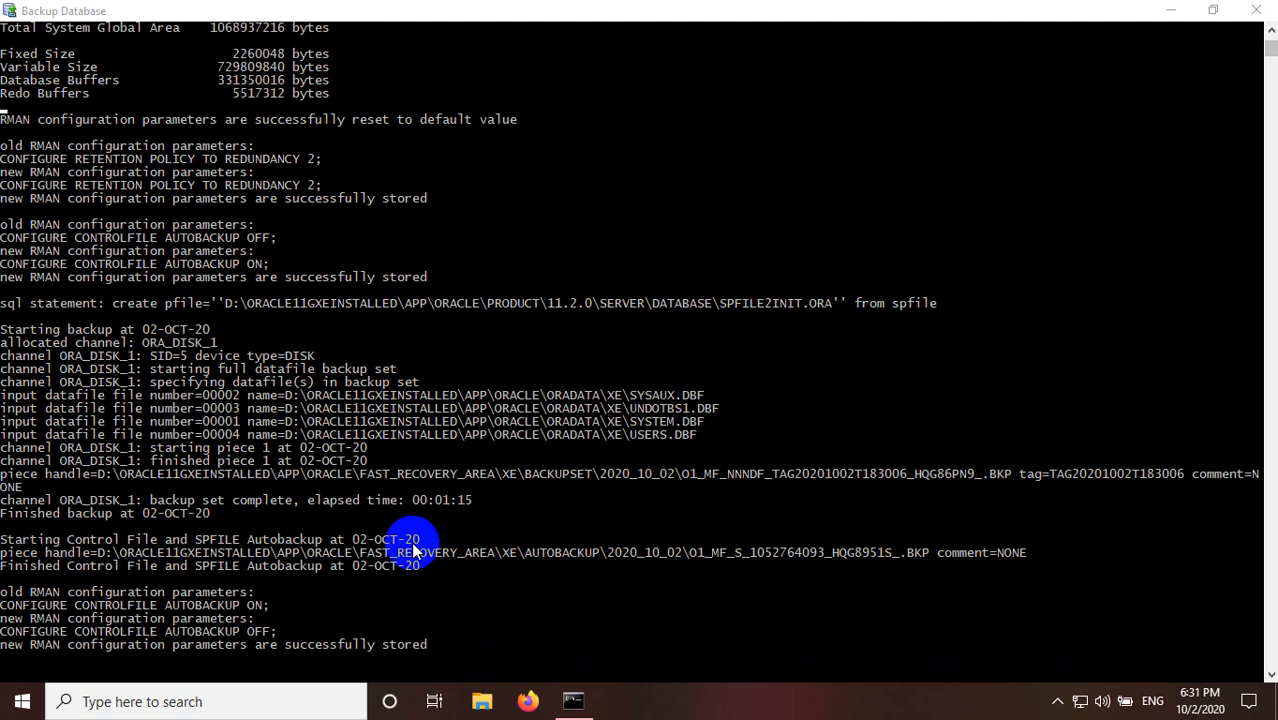
{"action": "scroll", "coordinate": [414, 552], "scroll_direction": "down", "scroll_amount": 1}
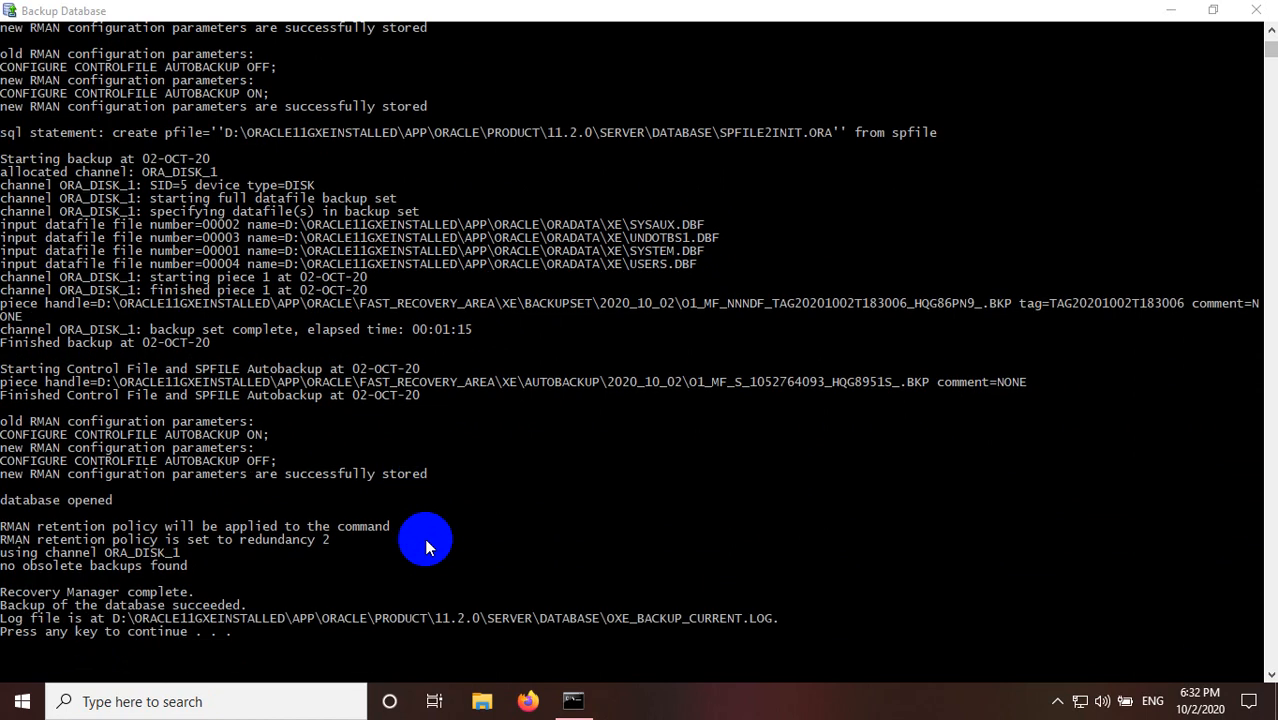
{"action": "scroll", "coordinate": [424, 538], "scroll_direction": "down", "scroll_amount": 1}
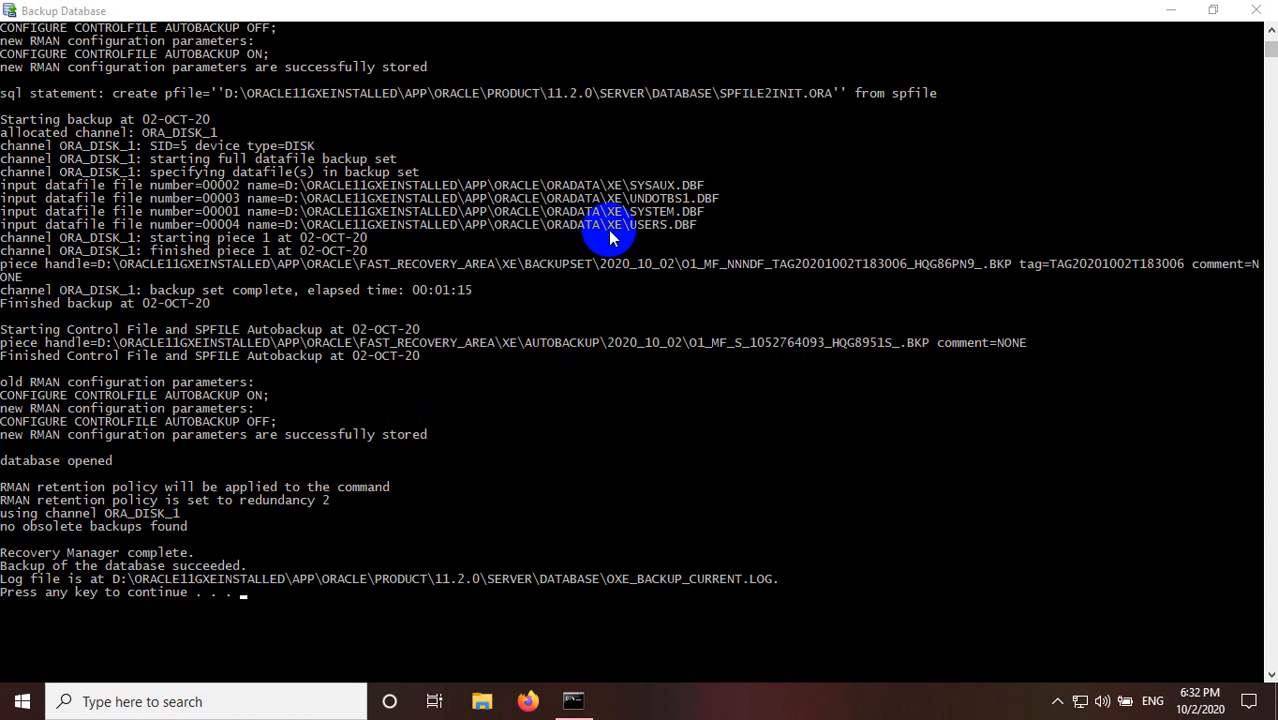
{"action": "scroll", "coordinate": [610, 238], "scroll_direction": "up", "scroll_amount": 1}
{"action": "scroll", "coordinate": [610, 238], "scroll_direction": "down", "scroll_amount": 1}
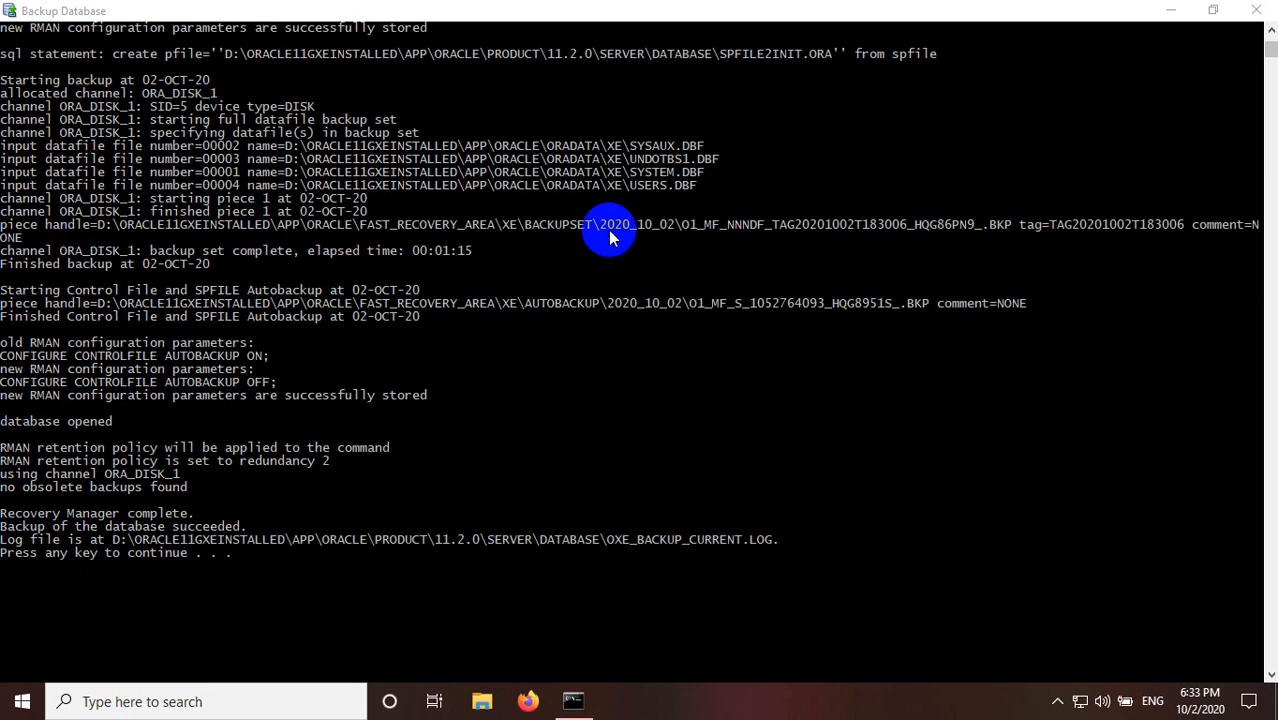
{"action": "scroll", "coordinate": [610, 236], "scroll_direction": "down", "scroll_amount": 1}
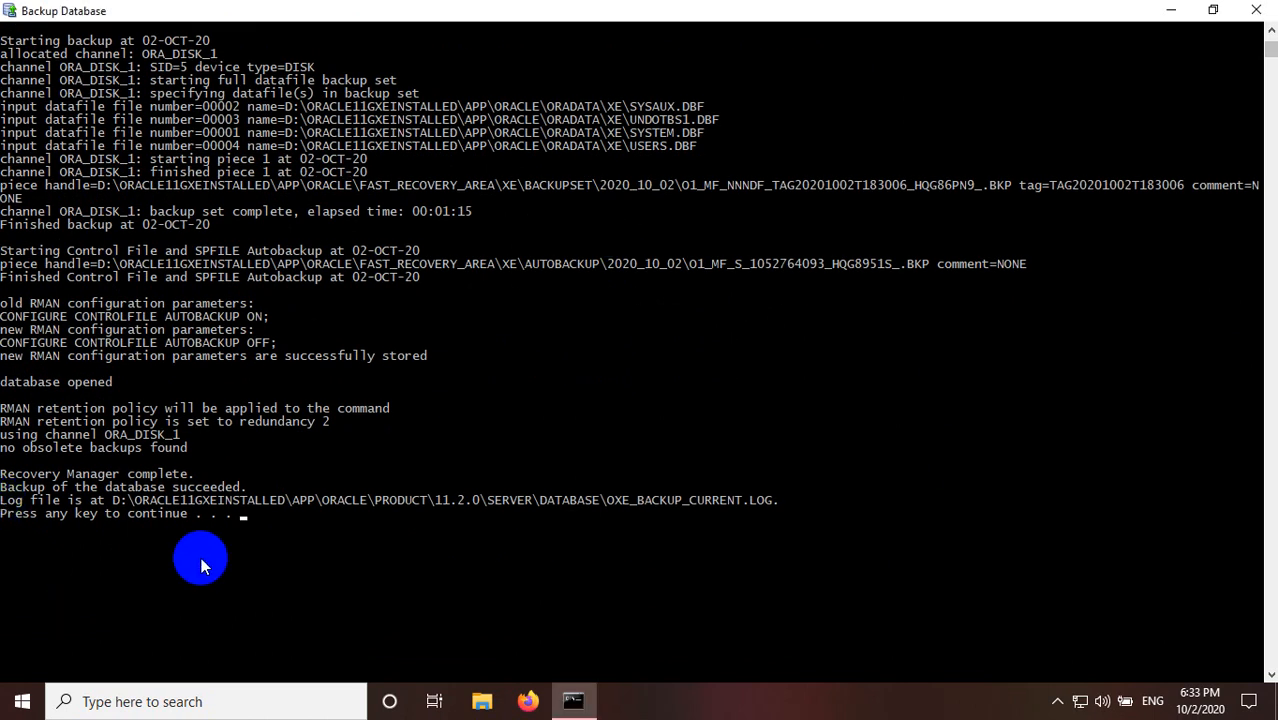
{"action": "key", "text": "Return"}
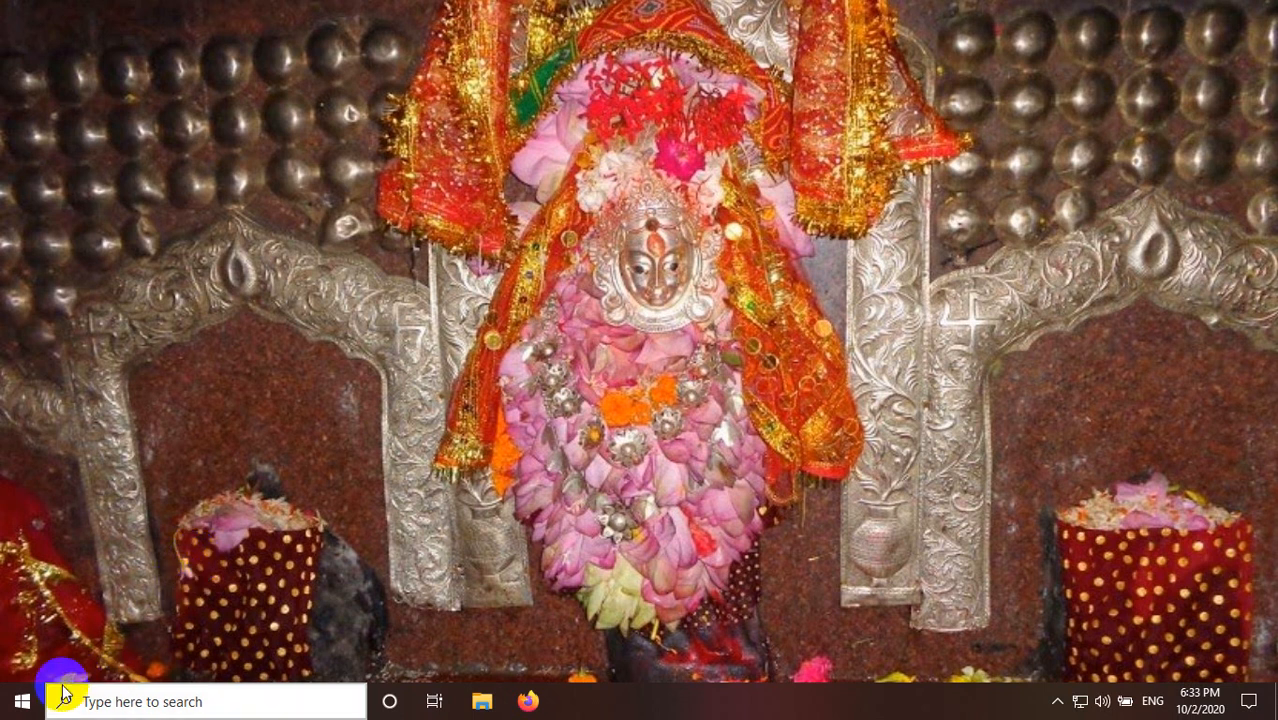
- Search Windows for control, open the Control Panel and go to its list of programs that can be uninstalled
{"action": "left_click", "coordinate": [20, 703]}
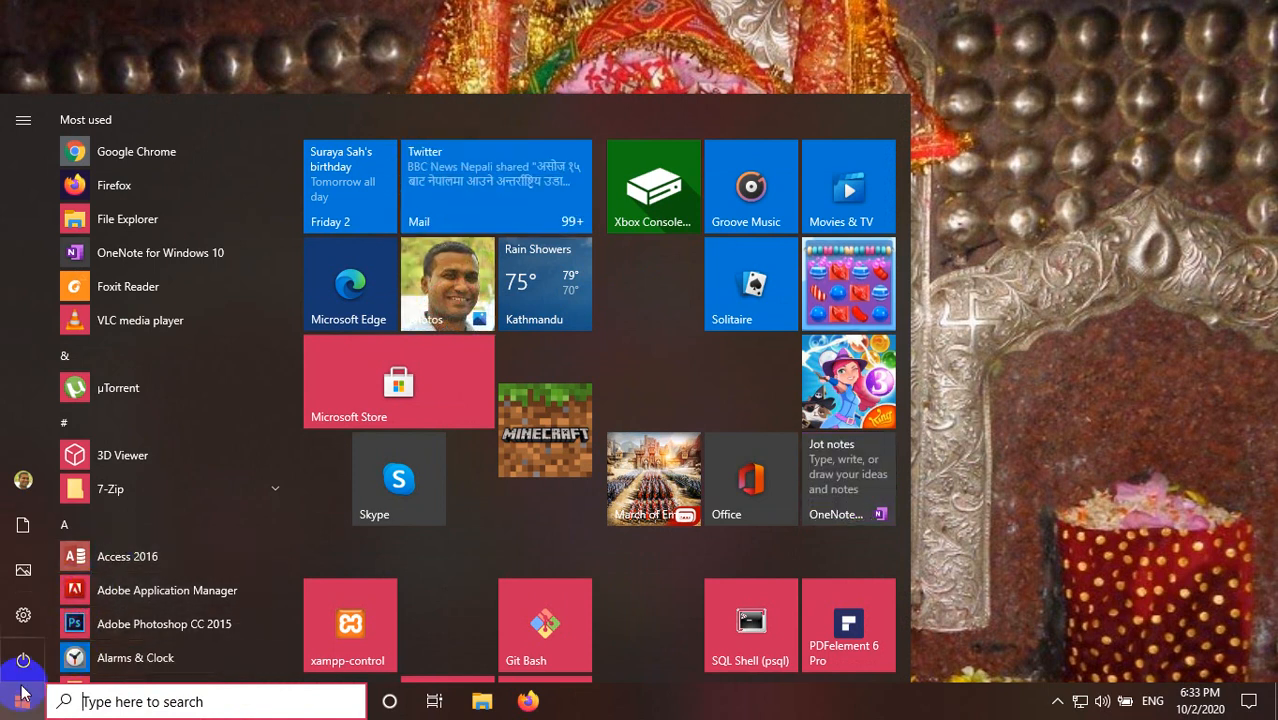
{"action": "left_click", "coordinate": [101, 700]}
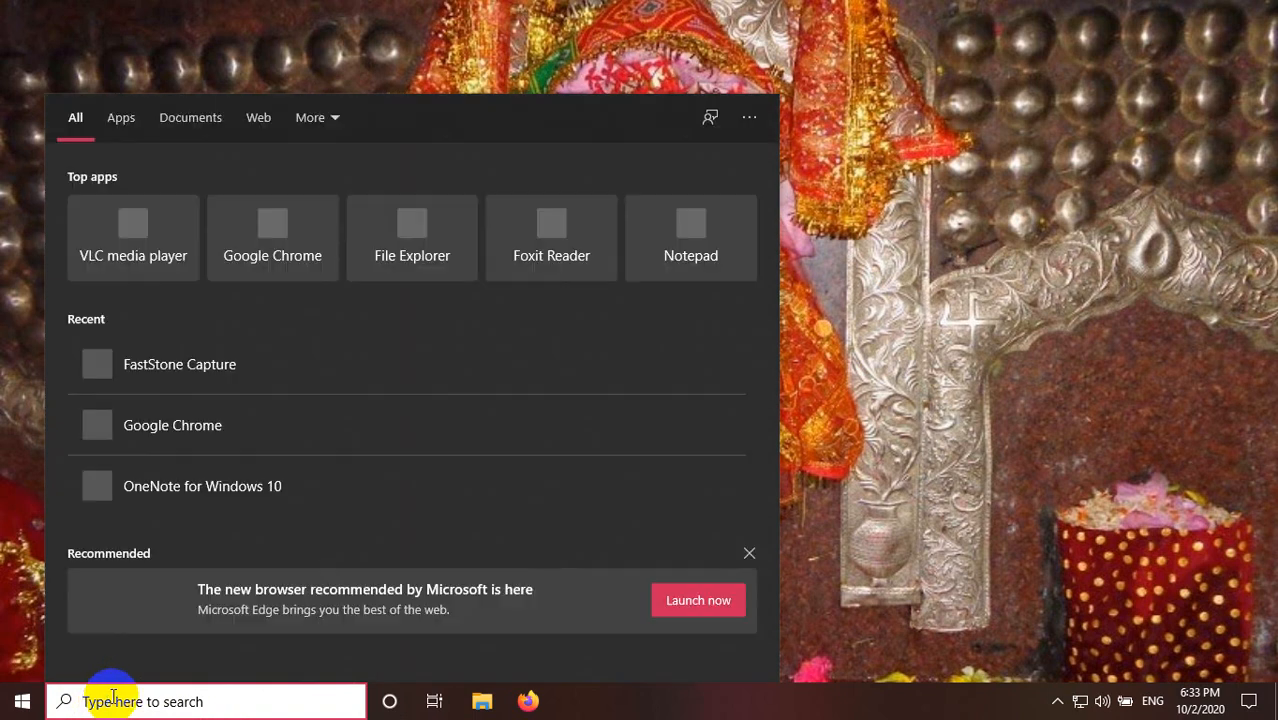
{"action": "type", "text": "control"}
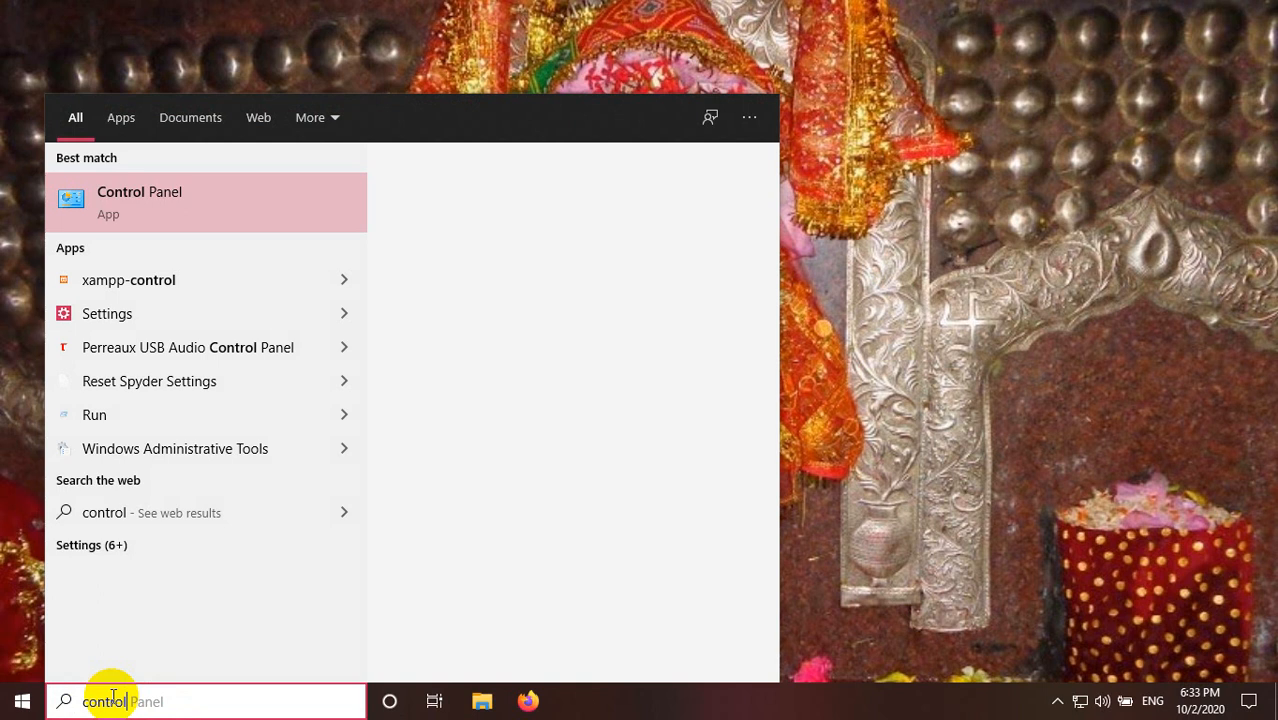
{"action": "left_click", "coordinate": [113, 697]}
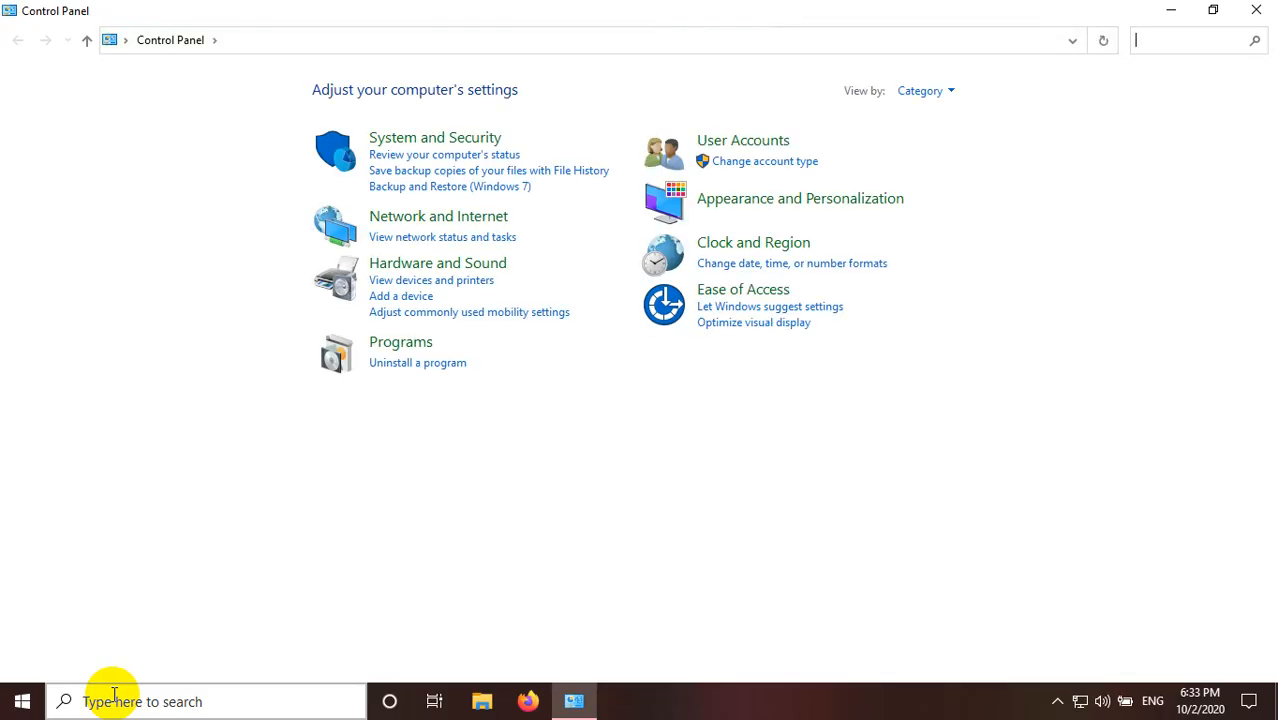
{"action": "left_click", "coordinate": [422, 366]}
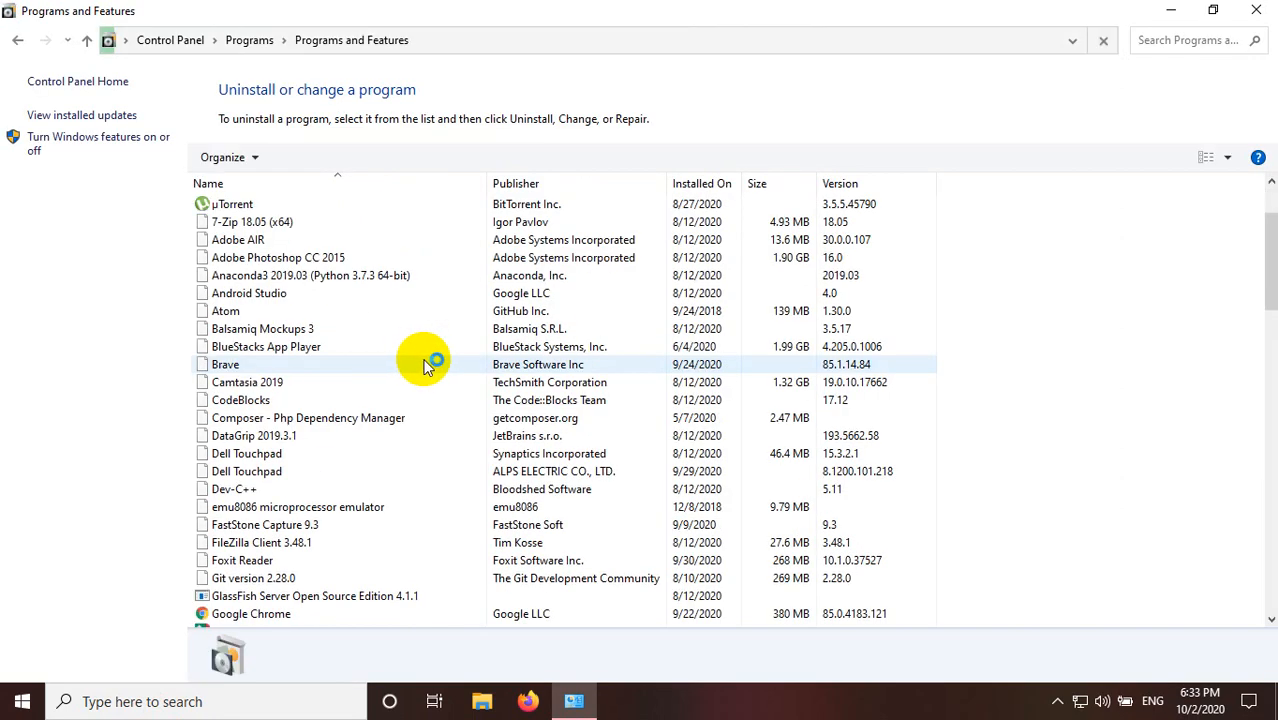
- Uninstall Oracle Database 11g Express Edition and confirm the complete removal of the application and all its features
{"action": "scroll", "coordinate": [318, 485], "scroll_direction": "down", "scroll_amount": 10}
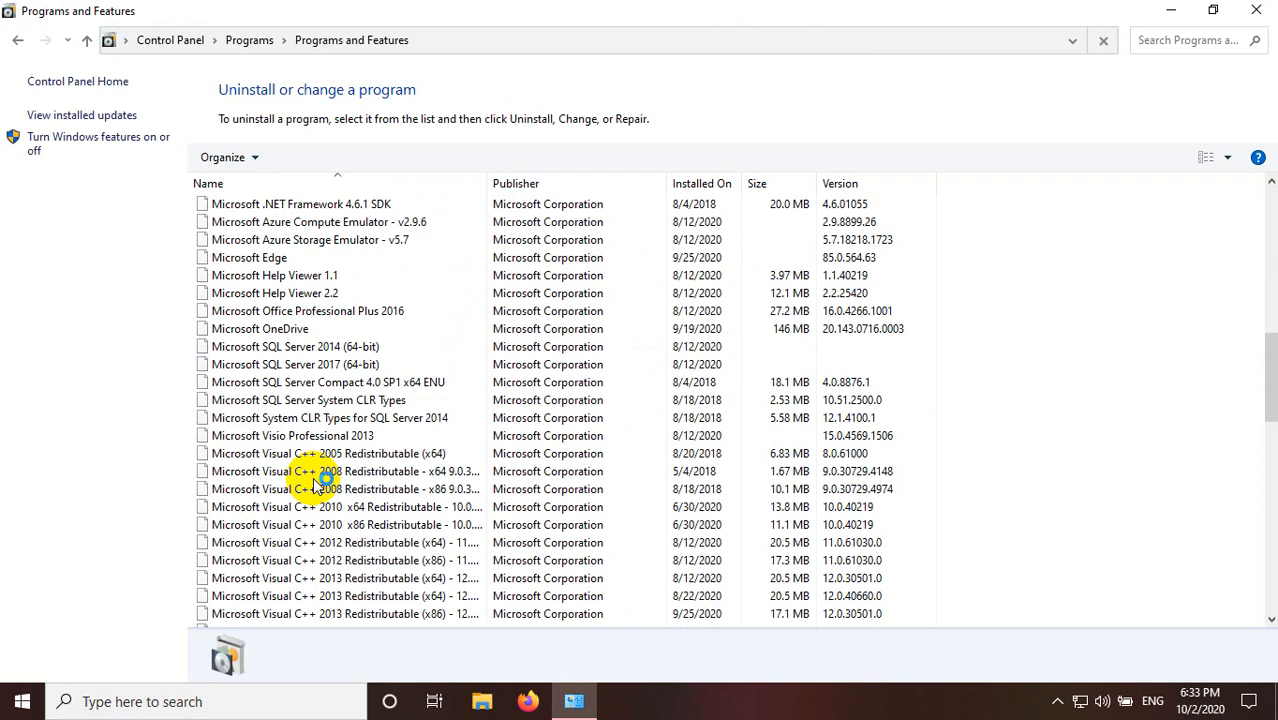
{"action": "scroll", "coordinate": [318, 485], "scroll_direction": "down", "scroll_amount": 7}
{"action": "scroll", "coordinate": [318, 485], "scroll_direction": "down", "scroll_amount": 2}
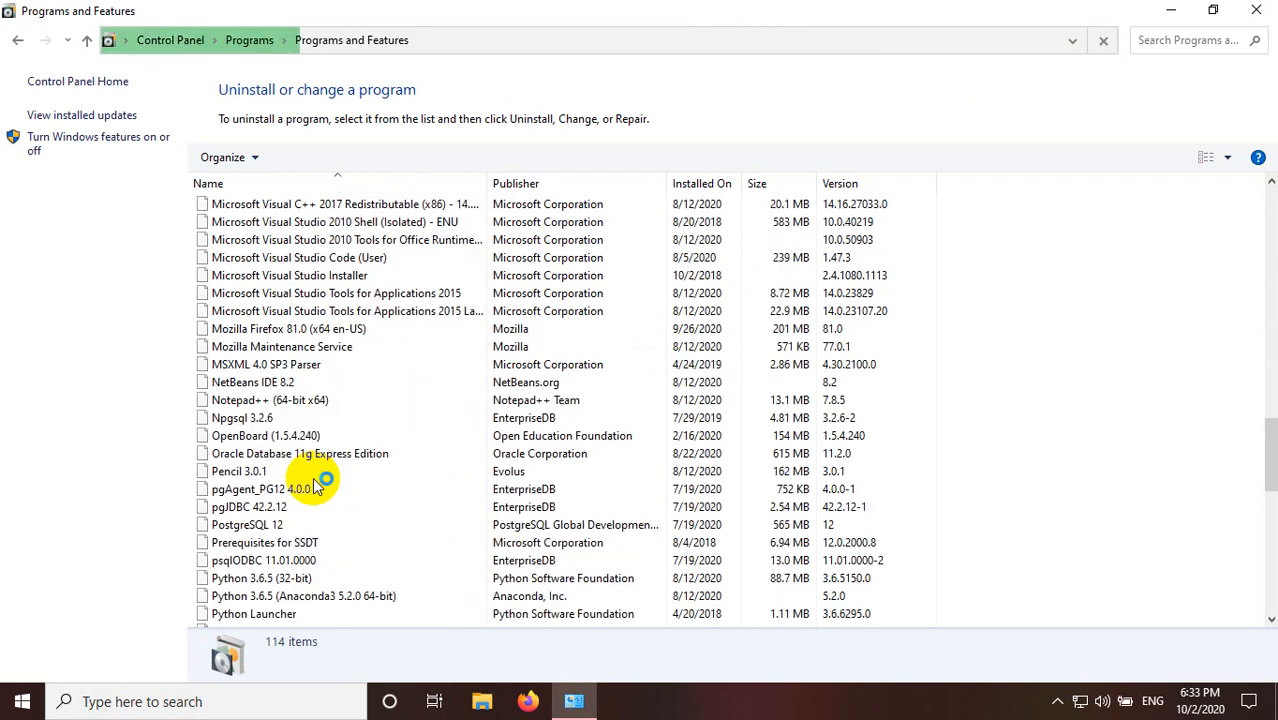
{"action": "scroll", "coordinate": [320, 474], "scroll_direction": "up", "scroll_amount": 15}
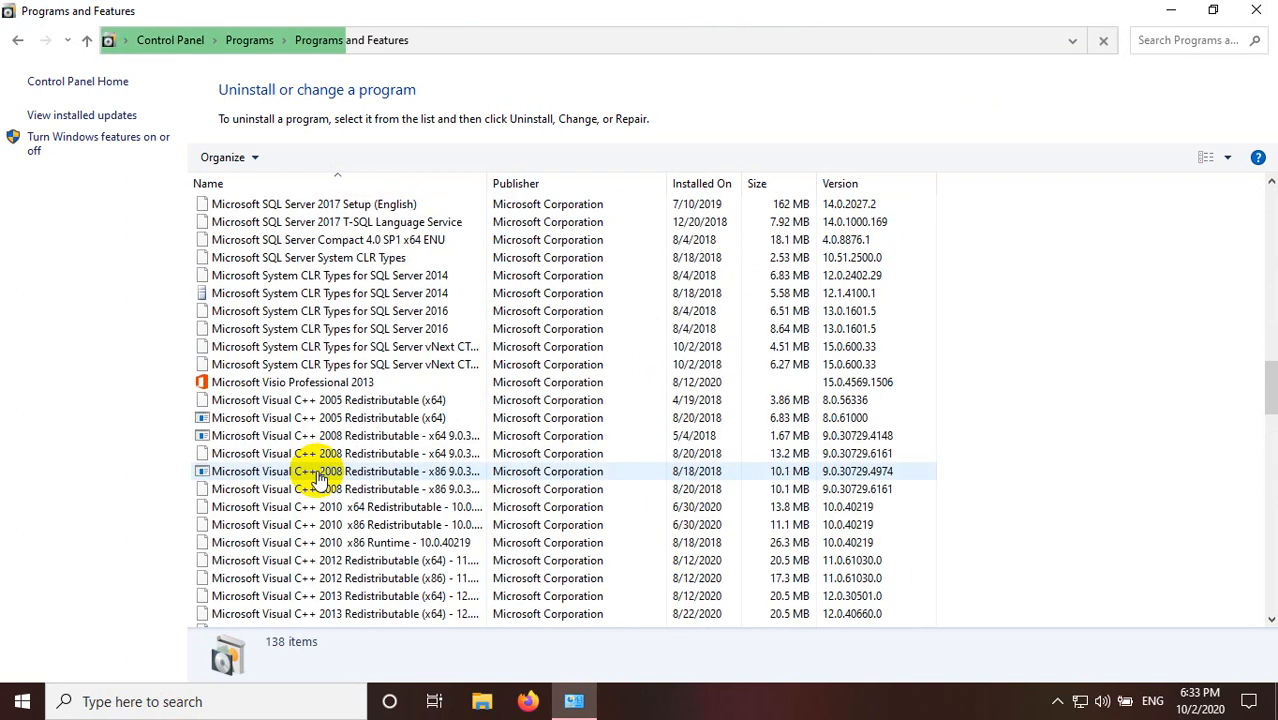
{"action": "scroll", "coordinate": [318, 475], "scroll_direction": "down", "scroll_amount": 3}
{"action": "scroll", "coordinate": [318, 472], "scroll_direction": "down", "scroll_amount": 1}
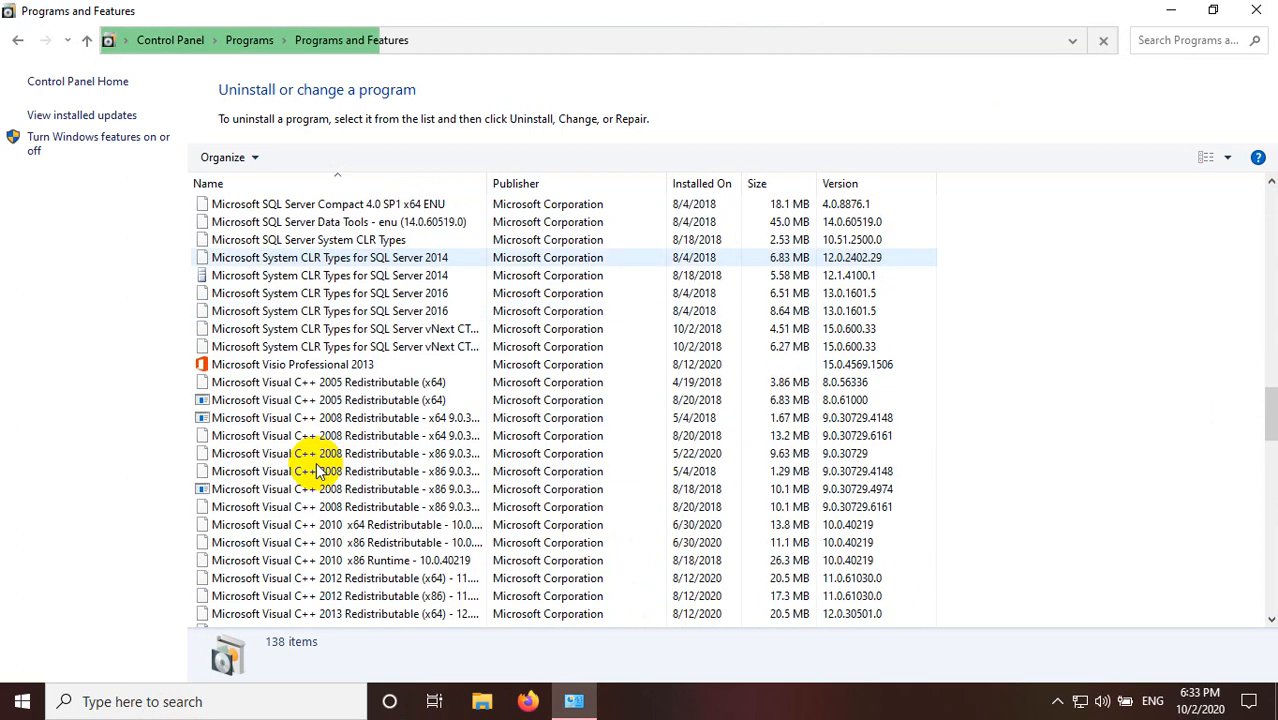
{"action": "scroll", "coordinate": [316, 470], "scroll_direction": "down", "scroll_amount": 4}
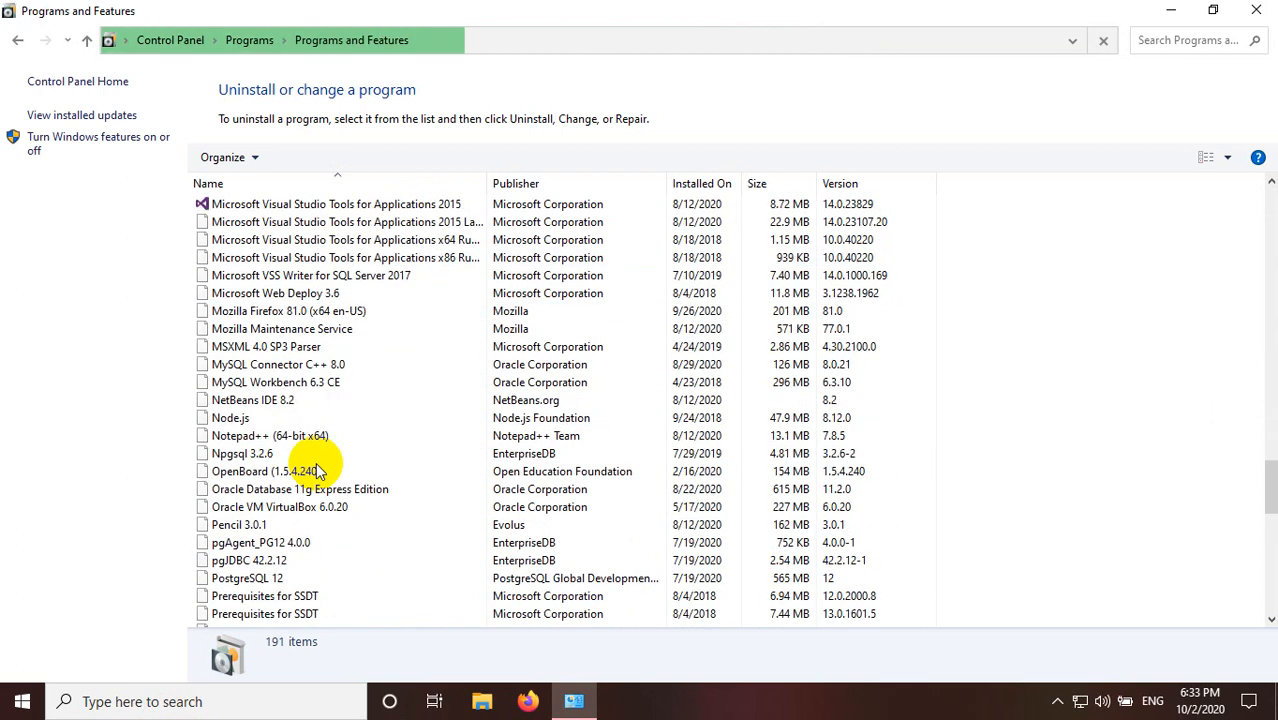
{"action": "left_click", "coordinate": [317, 490]}
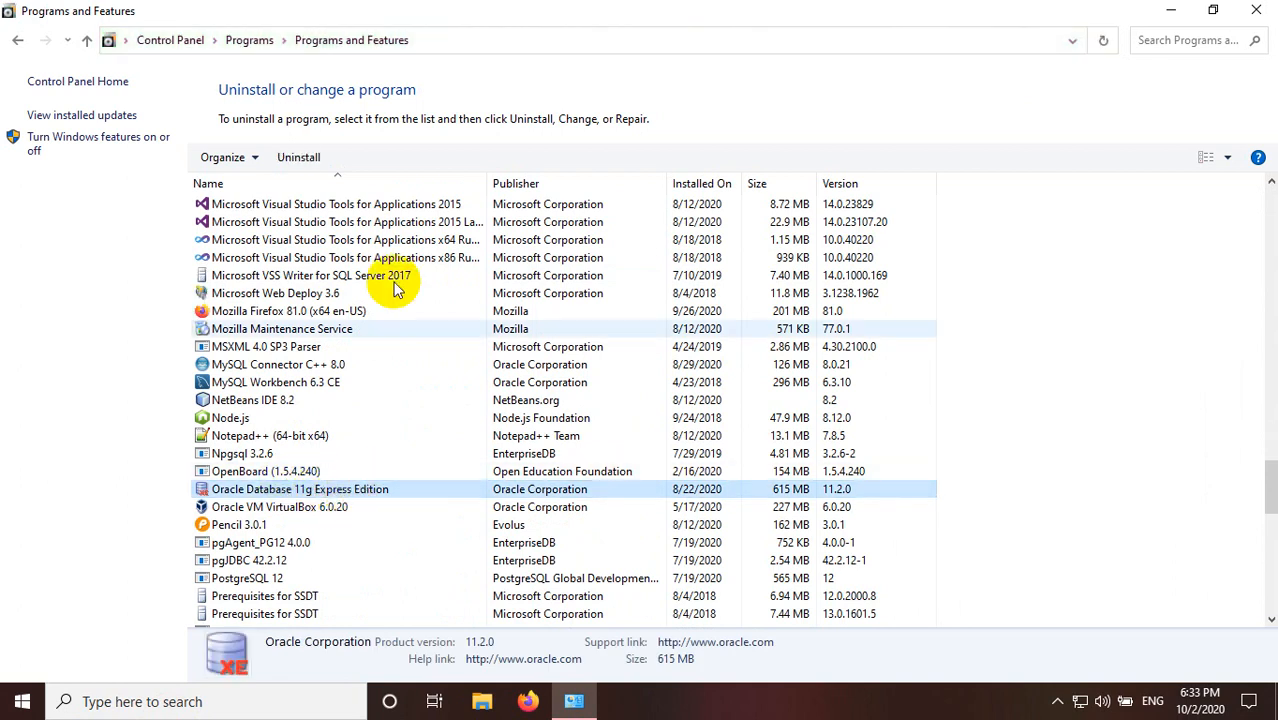
{"action": "left_click", "coordinate": [322, 163]}
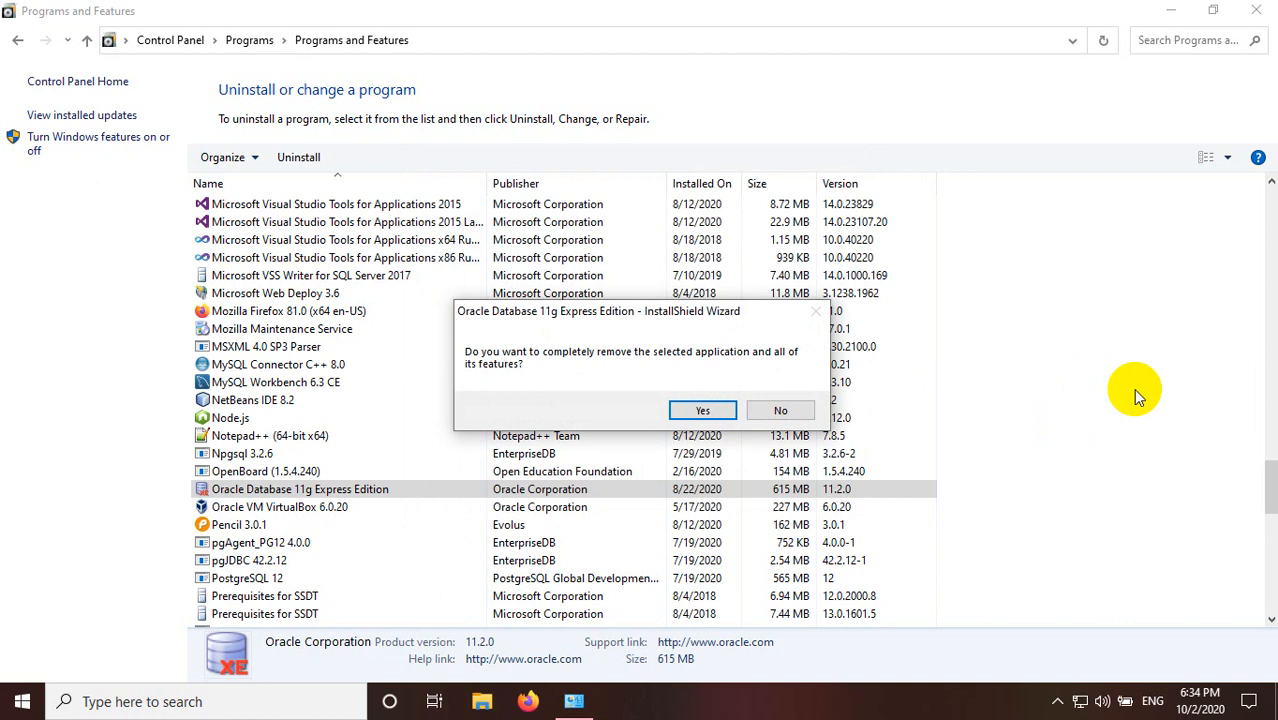
{"action": "left_click", "coordinate": [704, 411]}
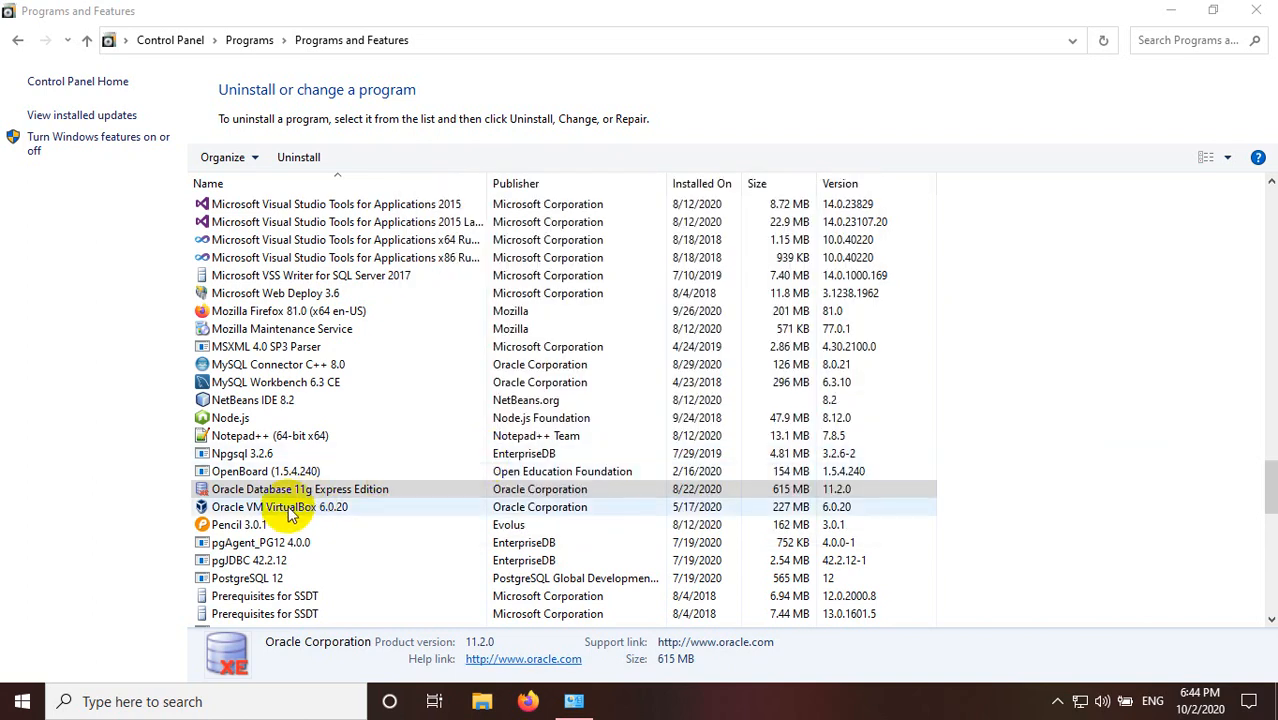
- Bring up the Oracle Database 11g Express Edition wizard, finish the uninstall, and close Programs and Features
{"action": "left_click", "coordinate": [290, 508]}
{"action": "left_click", "coordinate": [264, 542]}
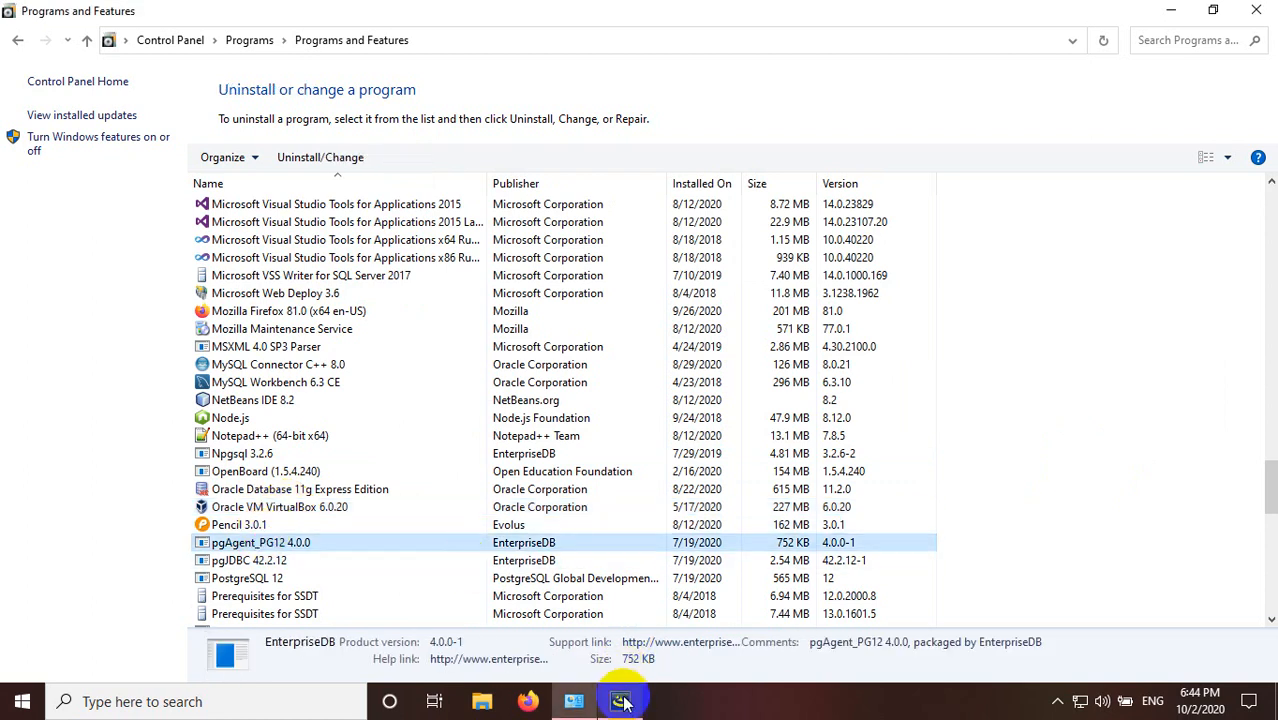
{"action": "left_click", "coordinate": [622, 706]}
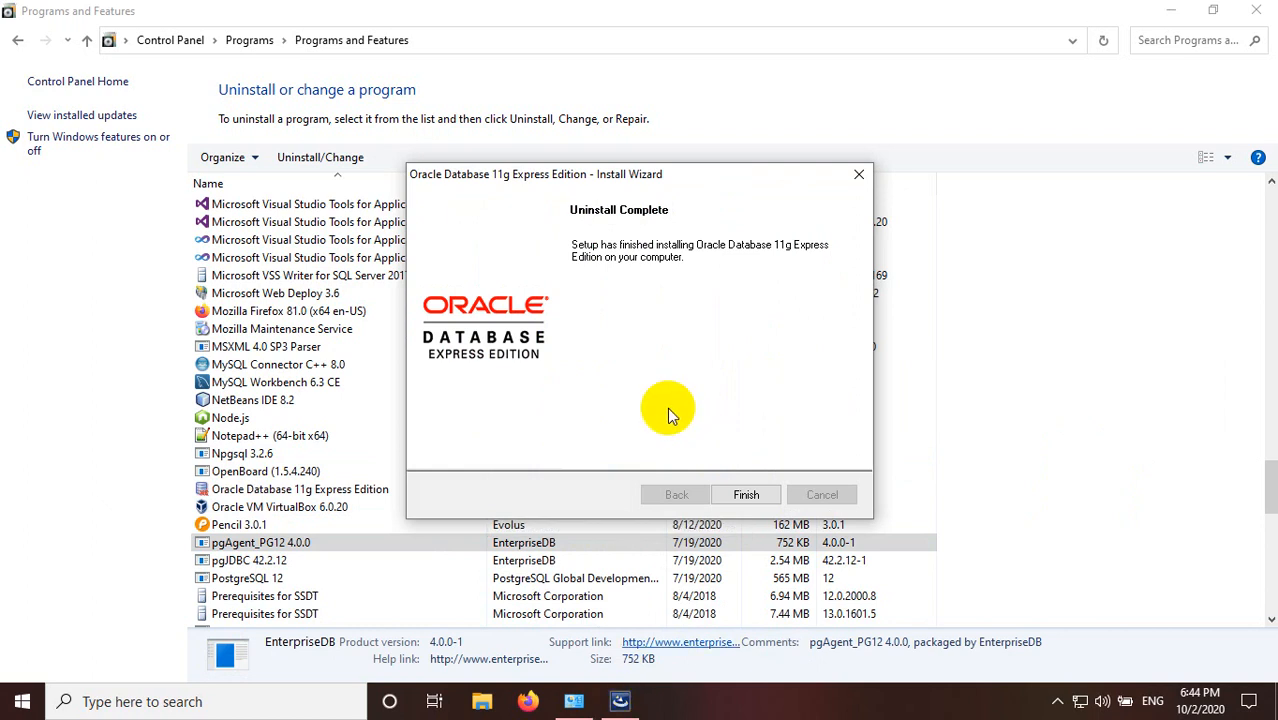
{"action": "left_click", "coordinate": [803, 545]}
{"action": "left_click", "coordinate": [764, 501]}
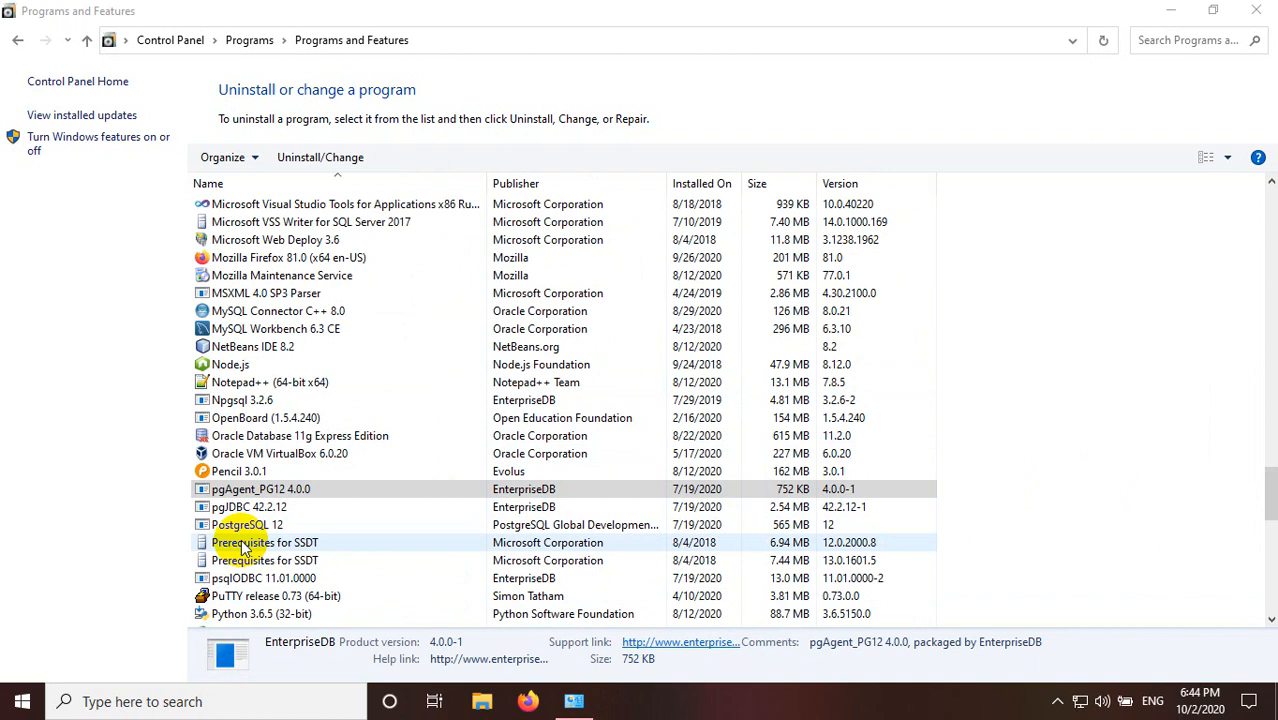
{"action": "left_click", "coordinate": [1256, 12]}
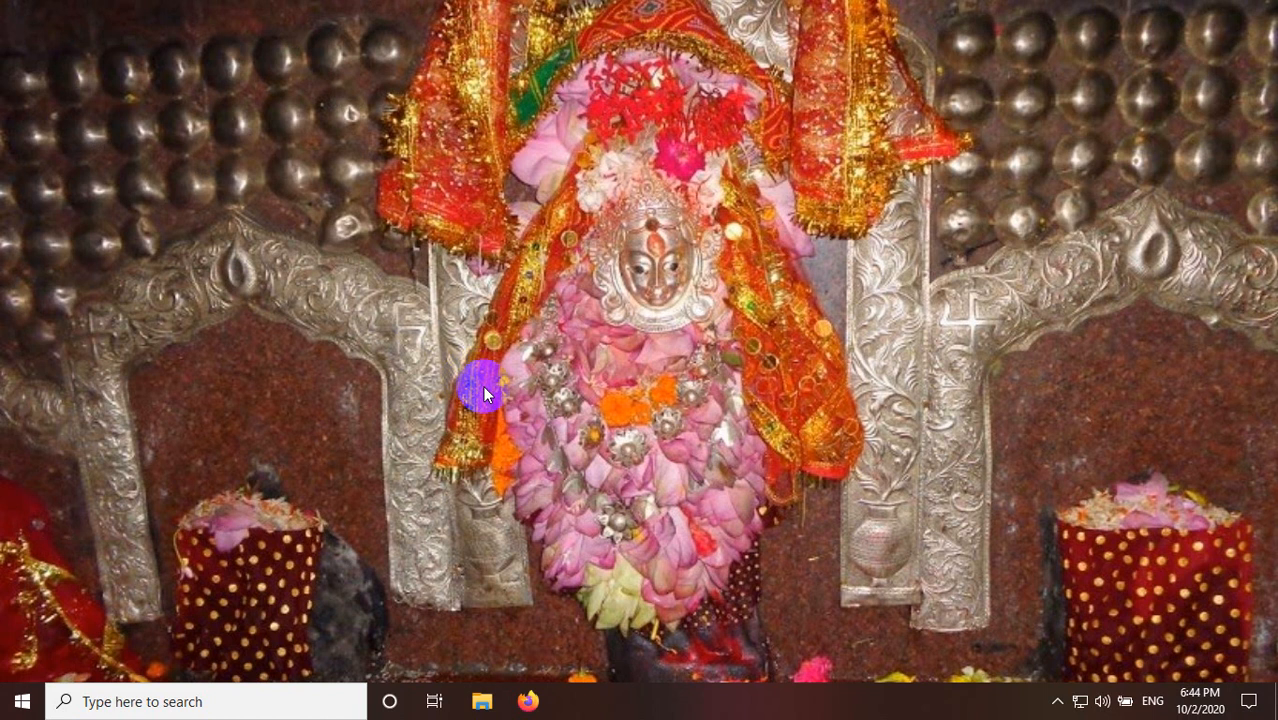
- Try to launch services through the Windows Run dialog
{"action": "key", "text": "super+r"}
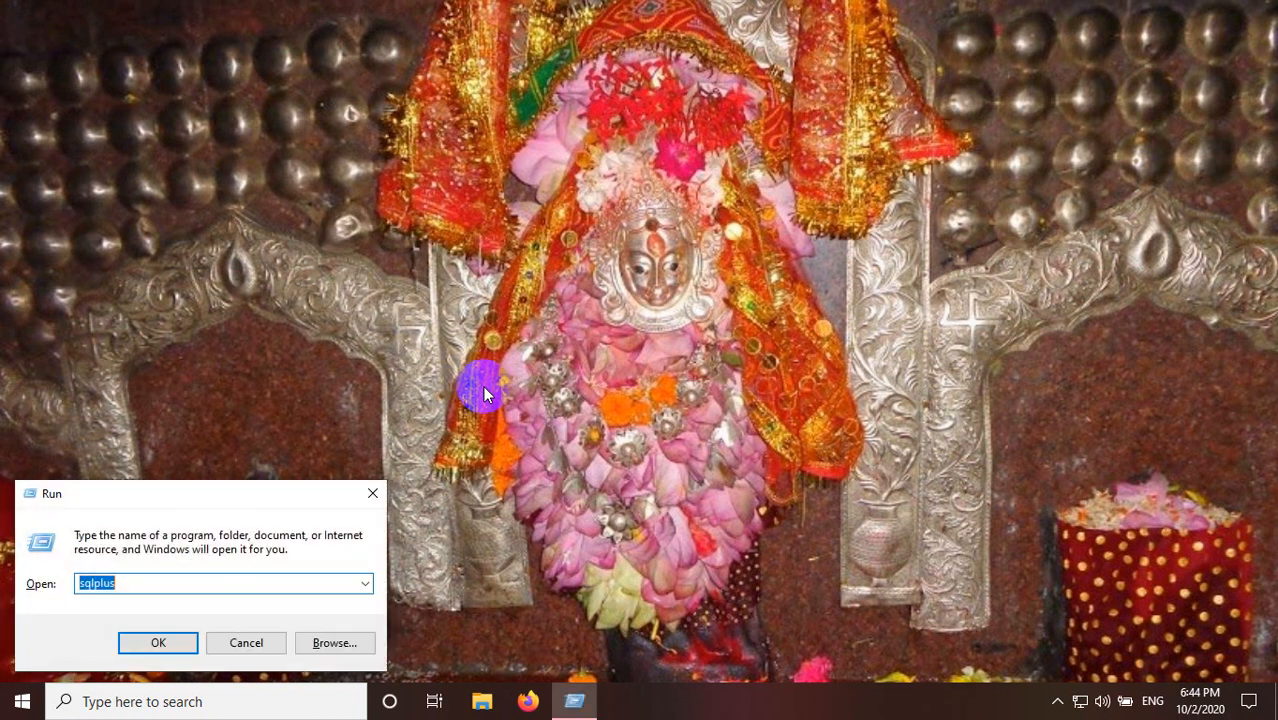
{"action": "type", "text": "services"}
{"action": "key", "text": "Return"}
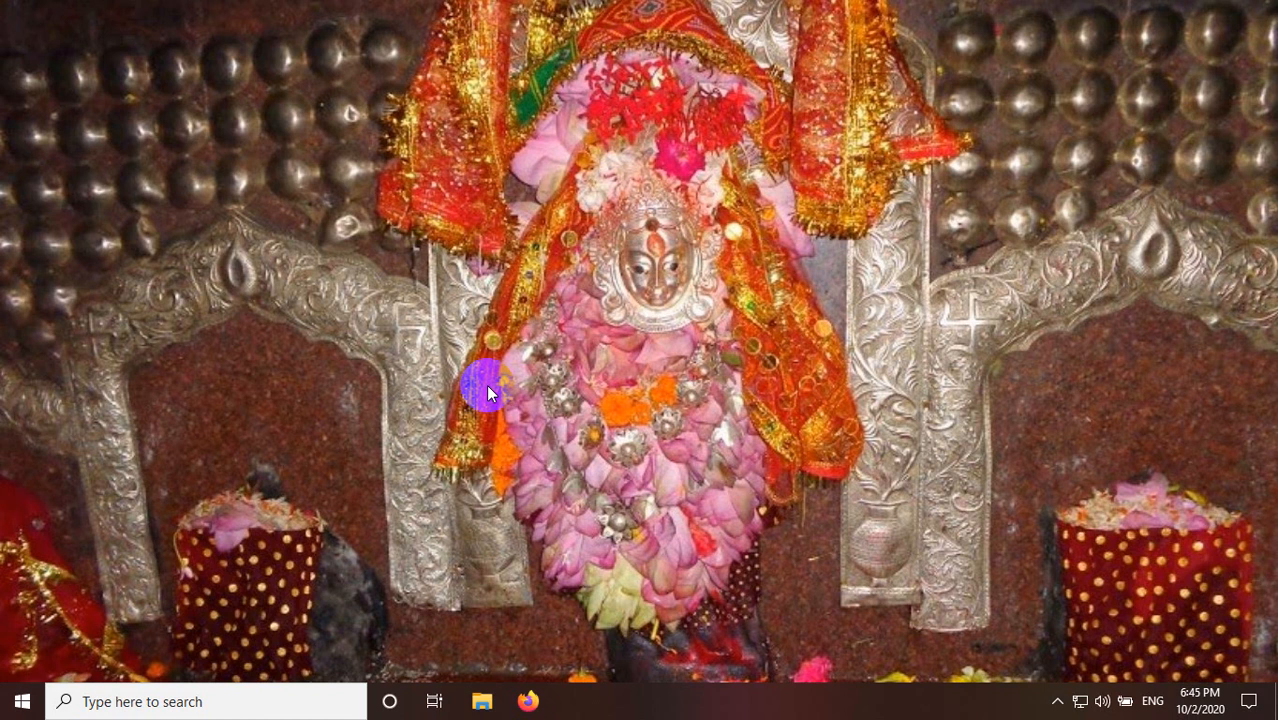
- Search Windows for services and open the Services console
{"action": "left_click", "coordinate": [248, 708]}
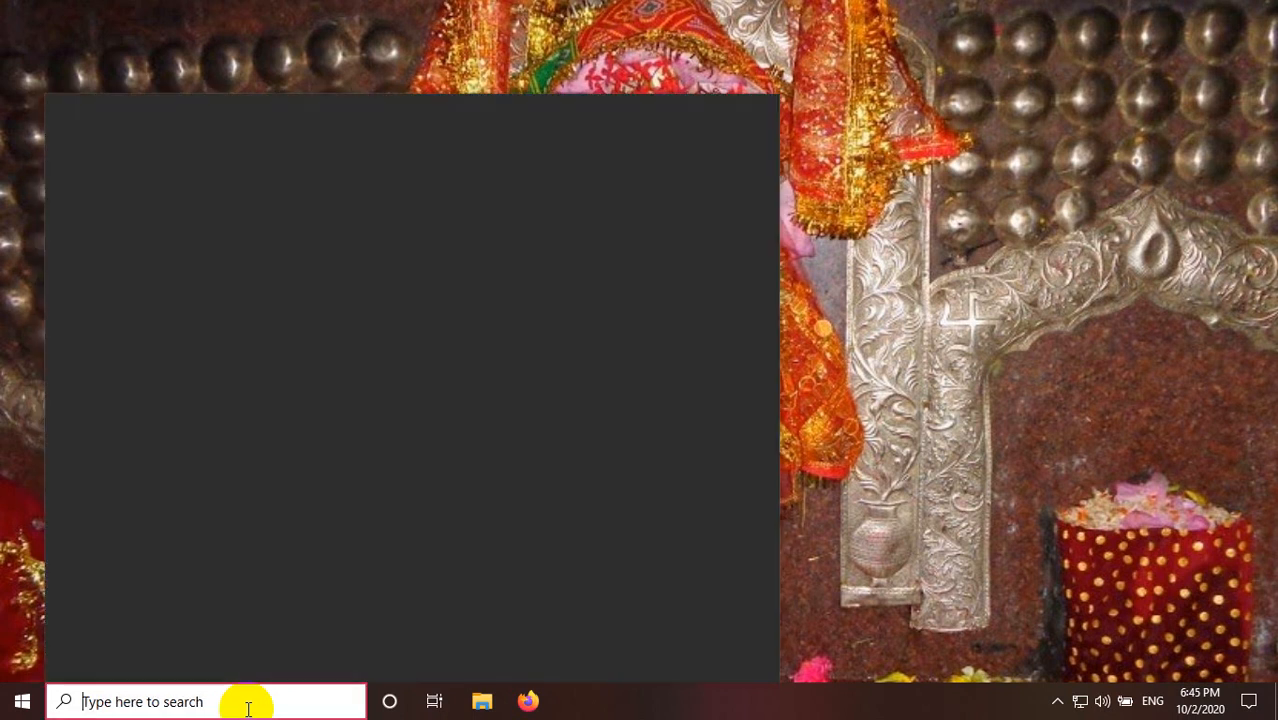
{"action": "type", "text": "services"}
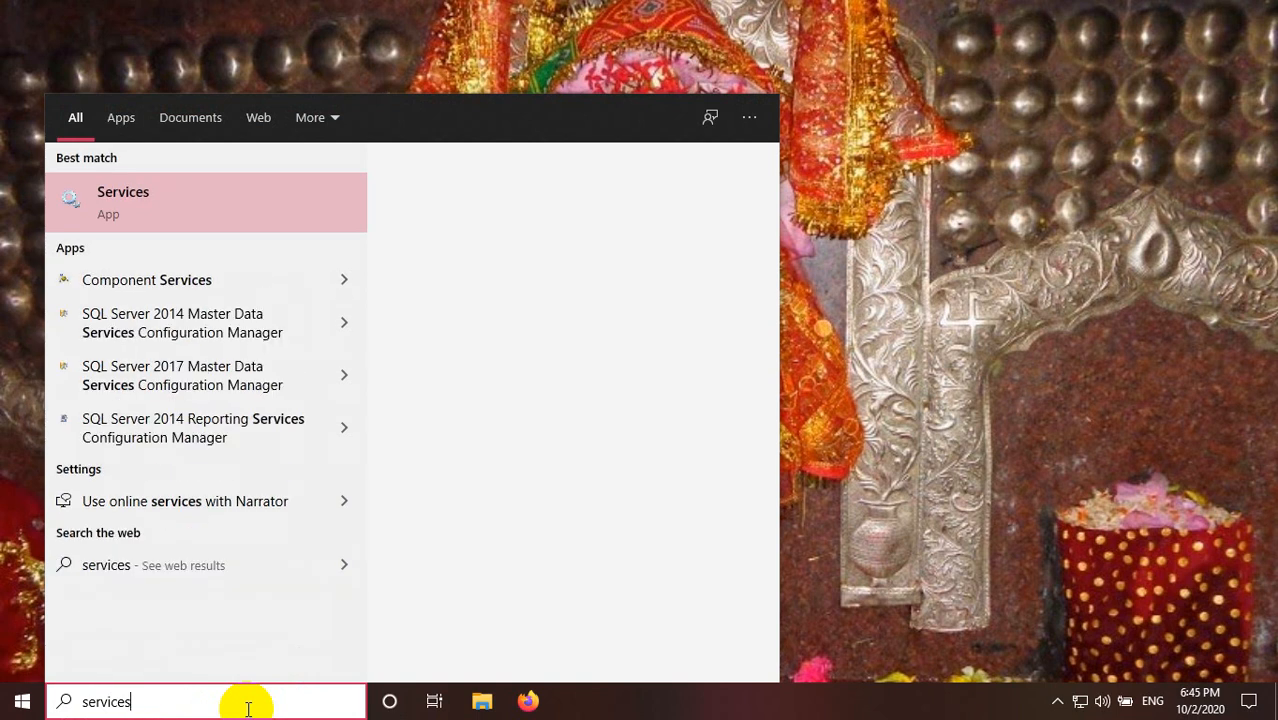
{"action": "key", "text": "Return"}
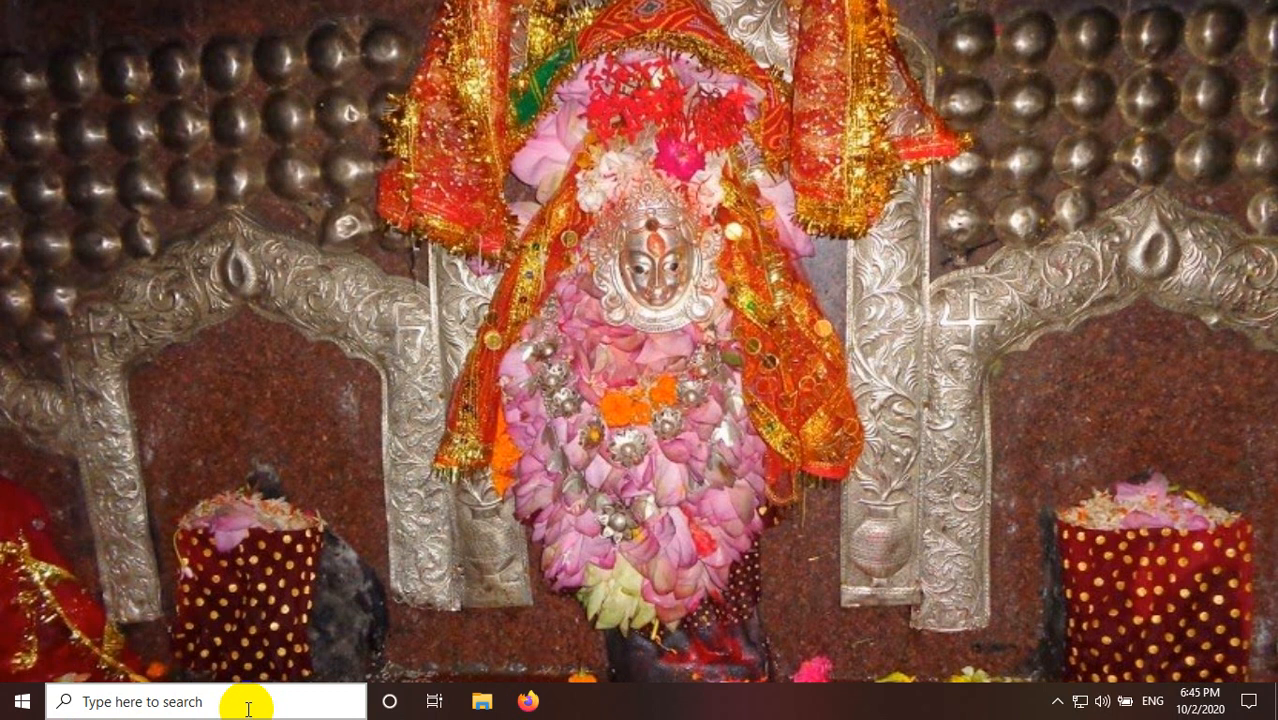
{"action": "left_click", "coordinate": [1059, 701]}
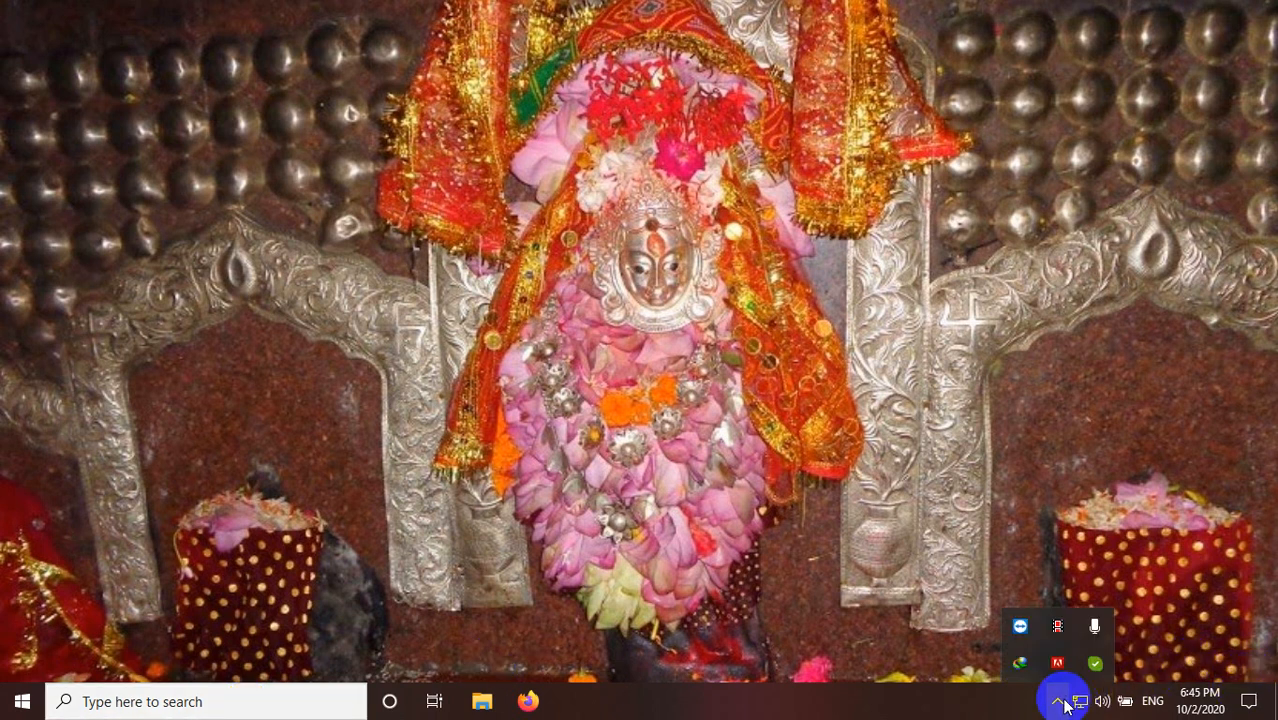
{"action": "left_click", "coordinate": [846, 538]}
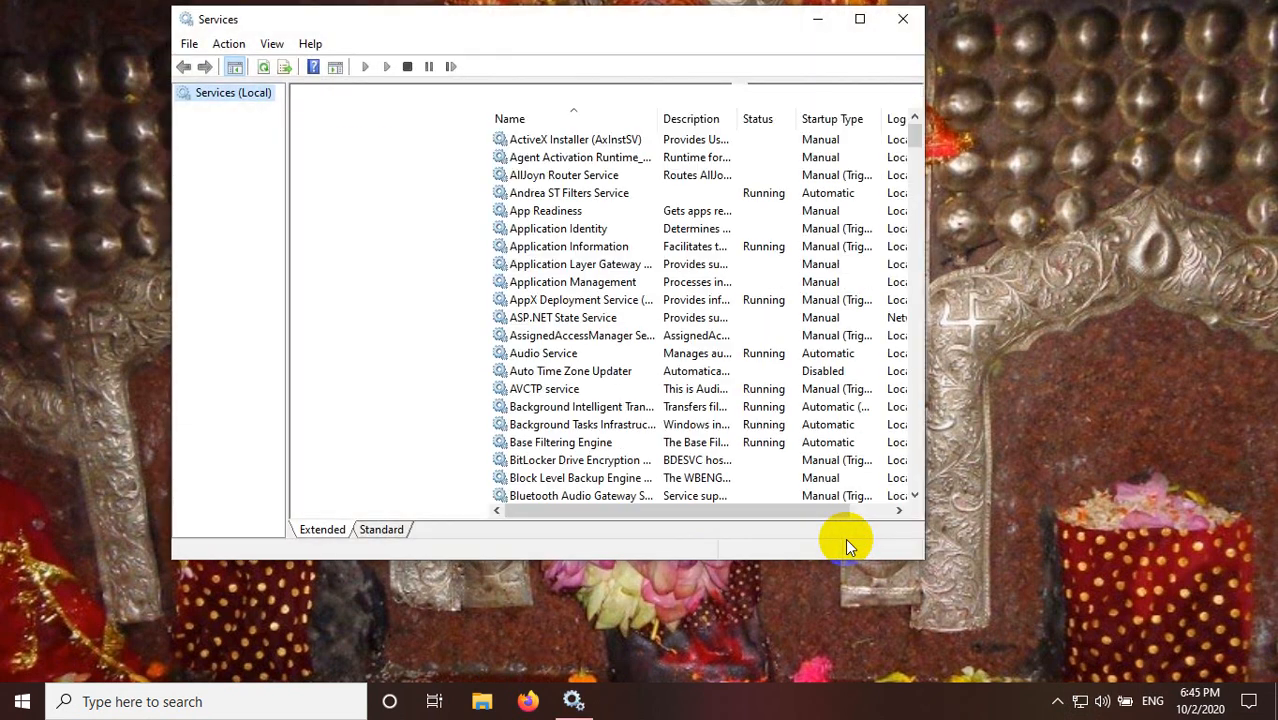
- Check the Services console's alphabetical list for remaining Oracle services, then close the console
{"action": "scroll", "coordinate": [527, 441], "scroll_direction": "down", "scroll_amount": 6}
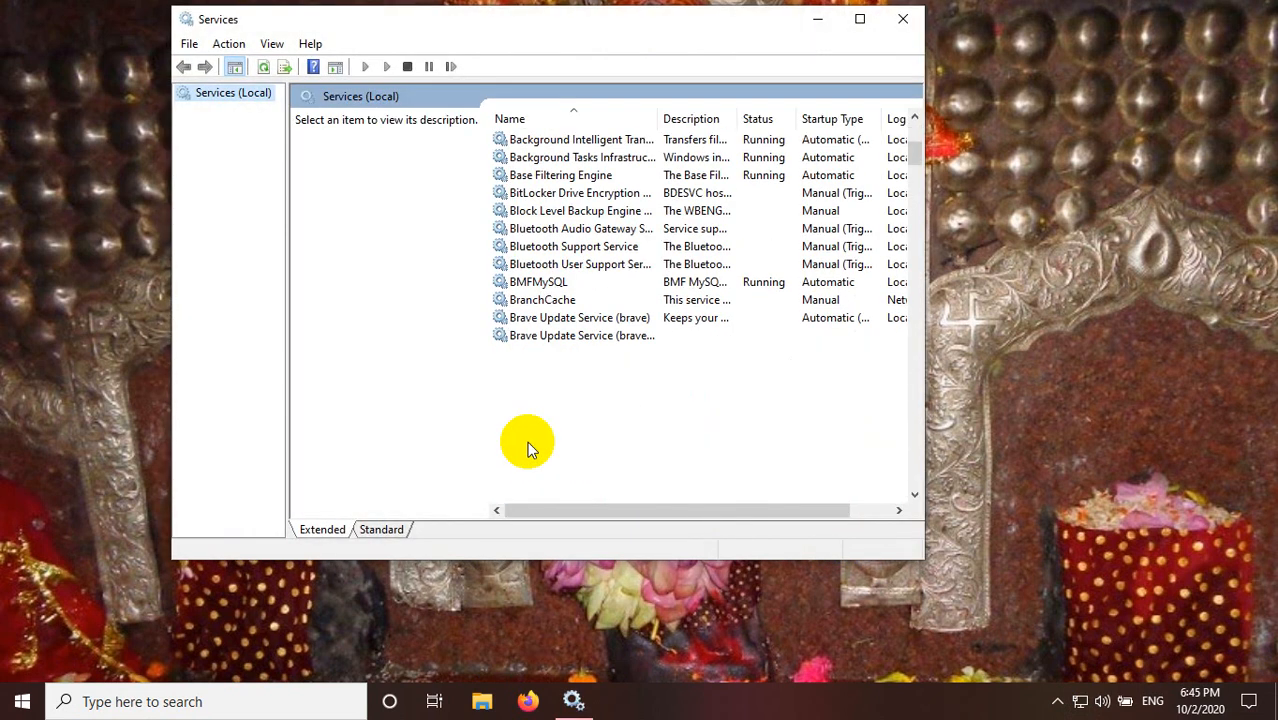
{"action": "scroll", "coordinate": [527, 441], "scroll_direction": "down", "scroll_amount": 17}
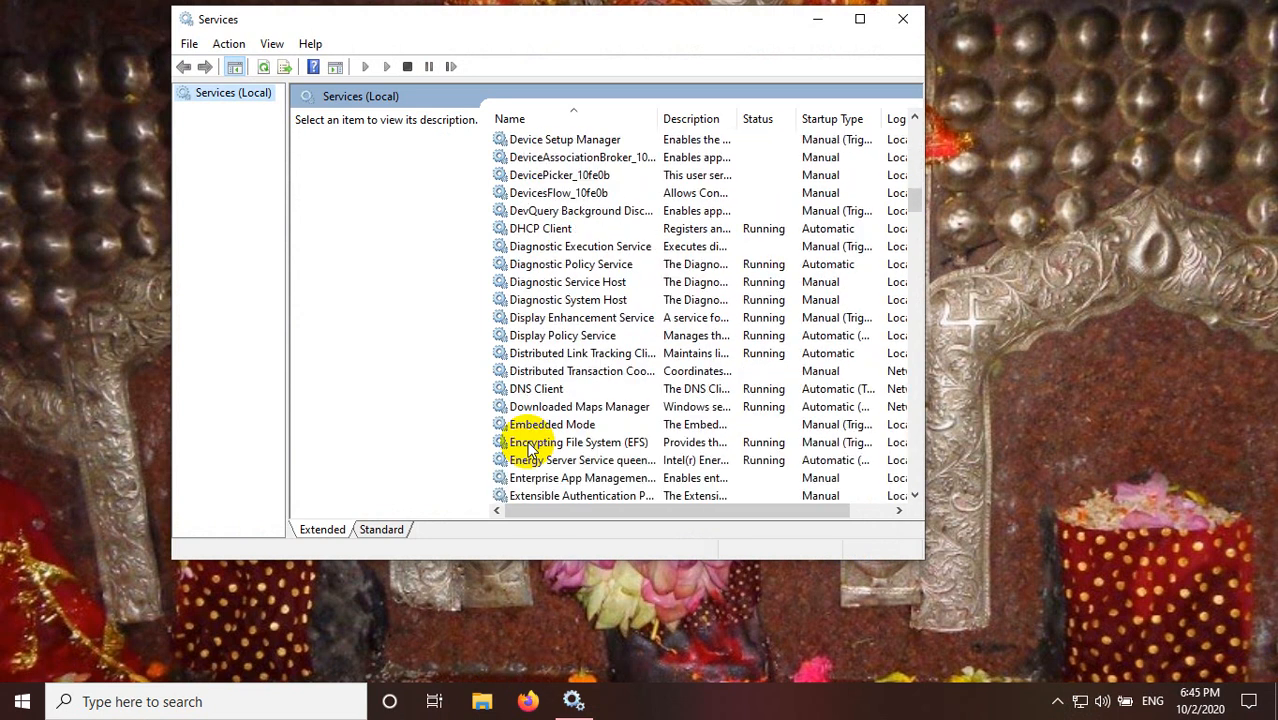
{"action": "scroll", "coordinate": [527, 441], "scroll_direction": "down", "scroll_amount": 1}
{"action": "scroll", "coordinate": [527, 441], "scroll_direction": "down", "scroll_amount": 6}
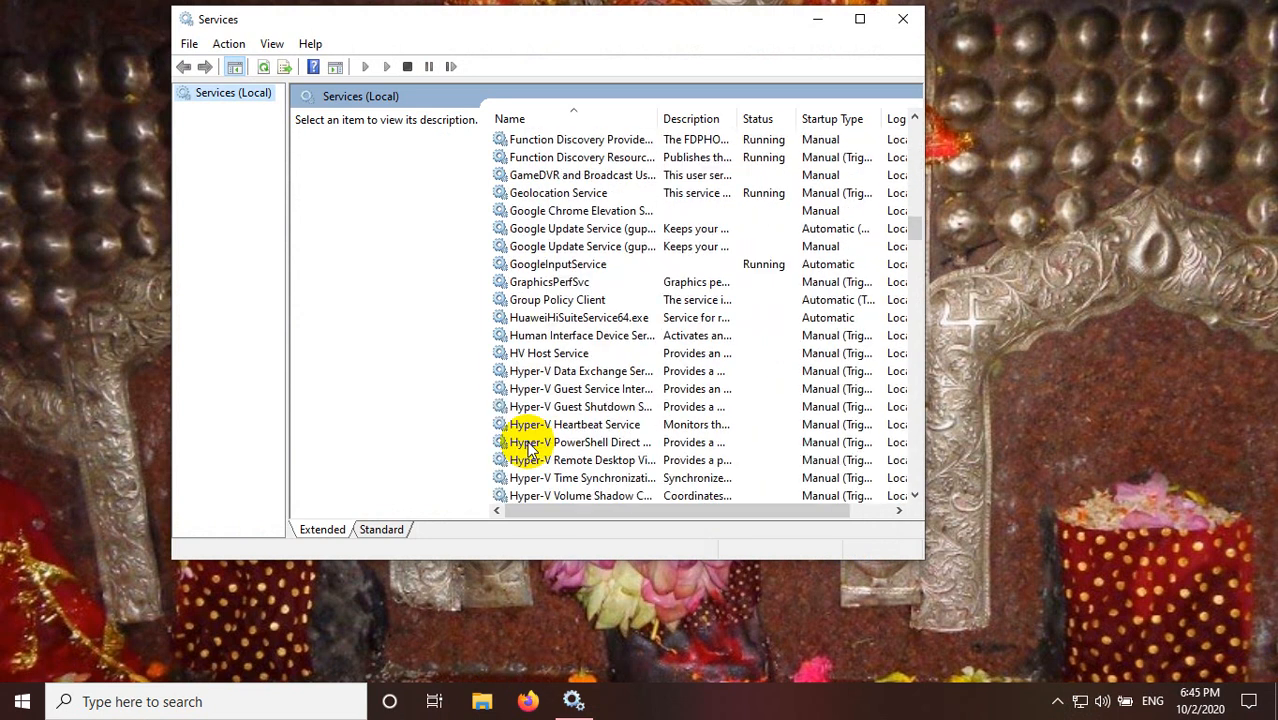
{"action": "scroll", "coordinate": [529, 447], "scroll_direction": "down", "scroll_amount": 14}
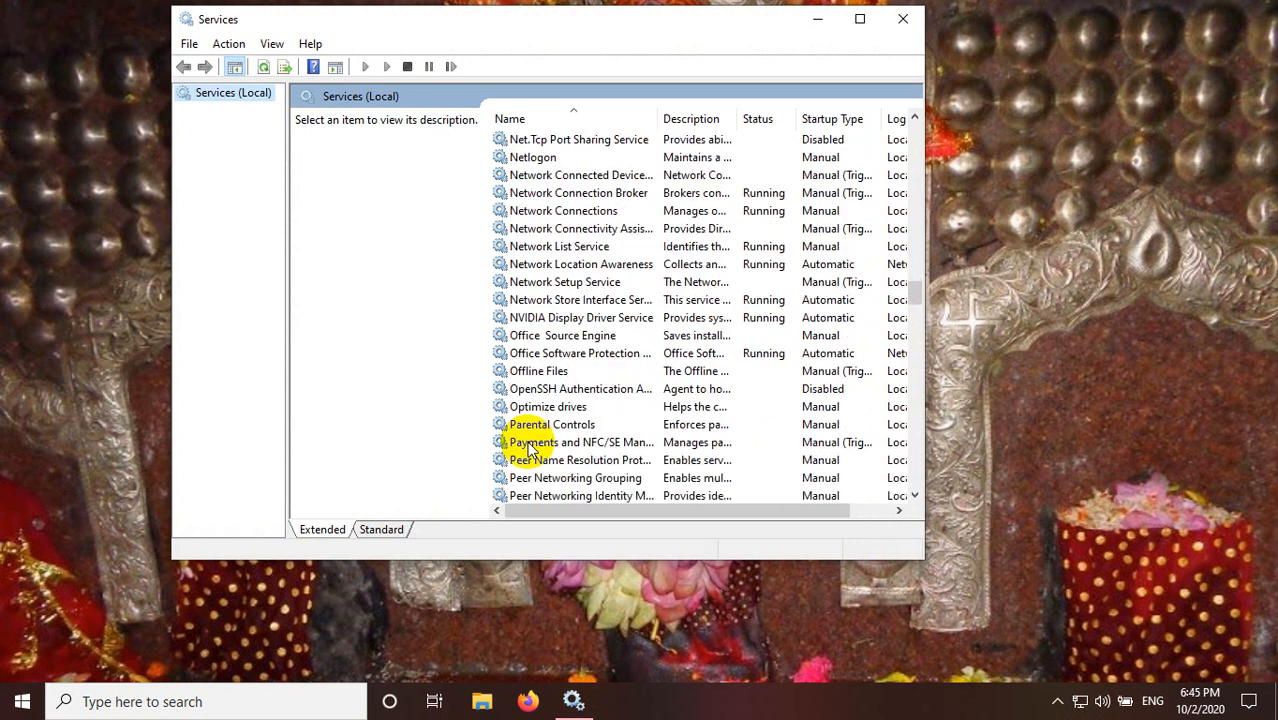
{"action": "scroll", "coordinate": [530, 378], "scroll_direction": "down", "scroll_amount": 1}
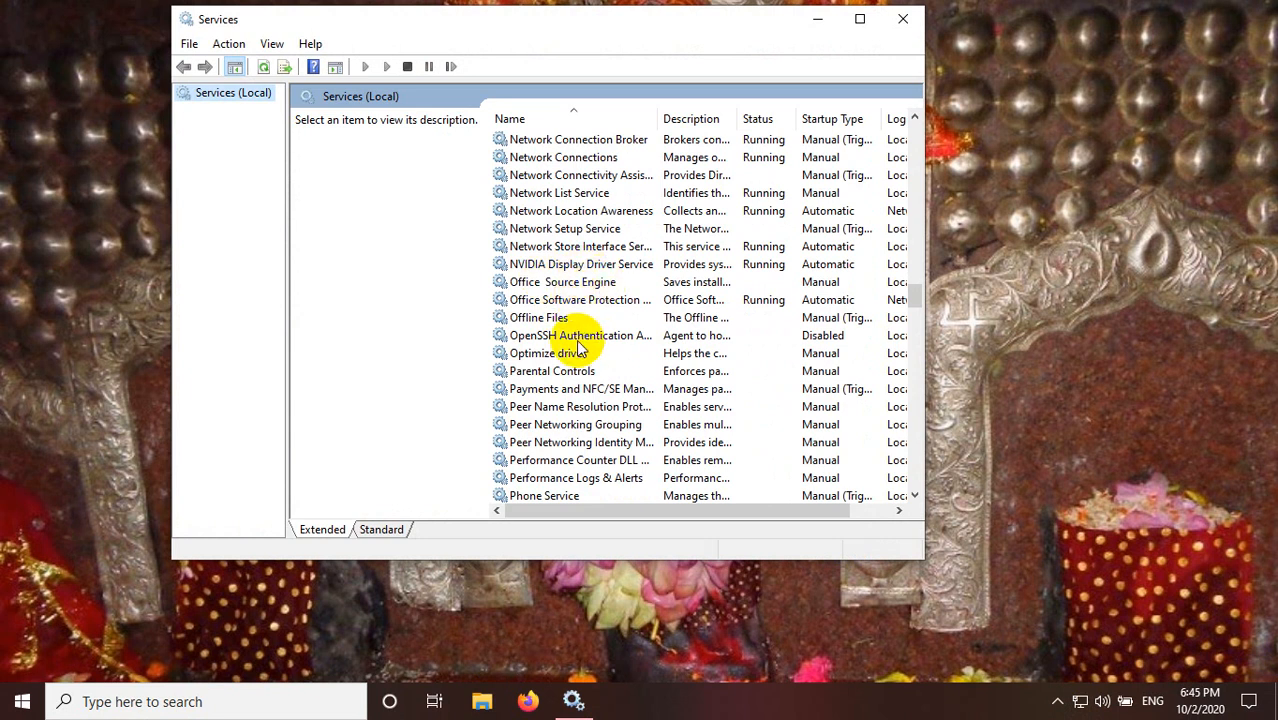
{"action": "left_click", "coordinate": [905, 21]}
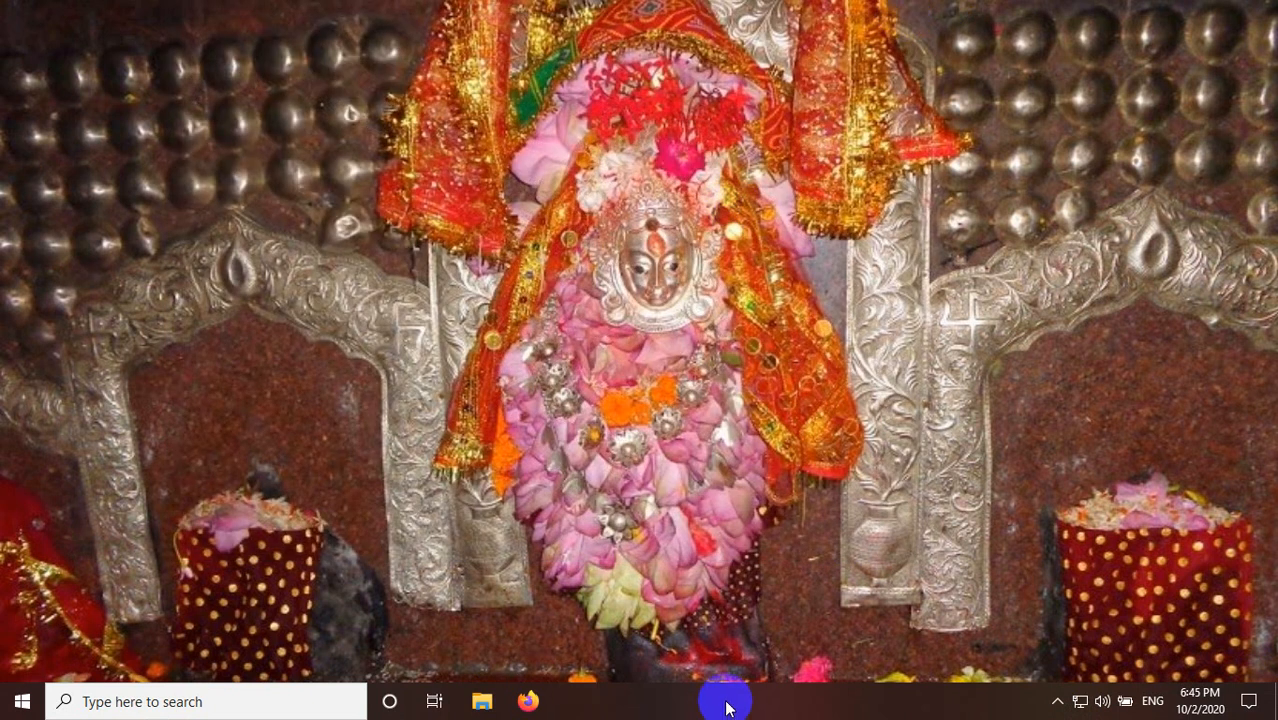
- Open Task Manager and examine its services list for any remaining Oracle services
{"action": "right_click", "coordinate": [726, 708]}
{"action": "left_click", "coordinate": [775, 603]}
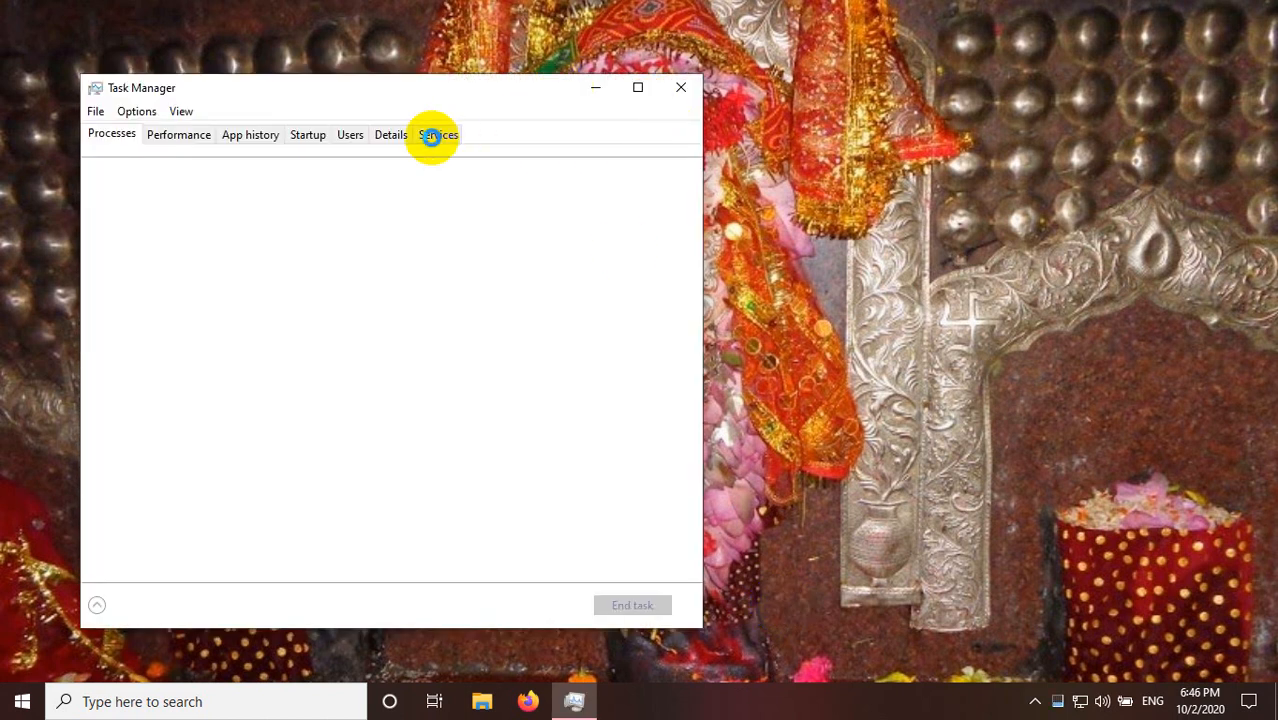
{"action": "left_click", "coordinate": [437, 138]}
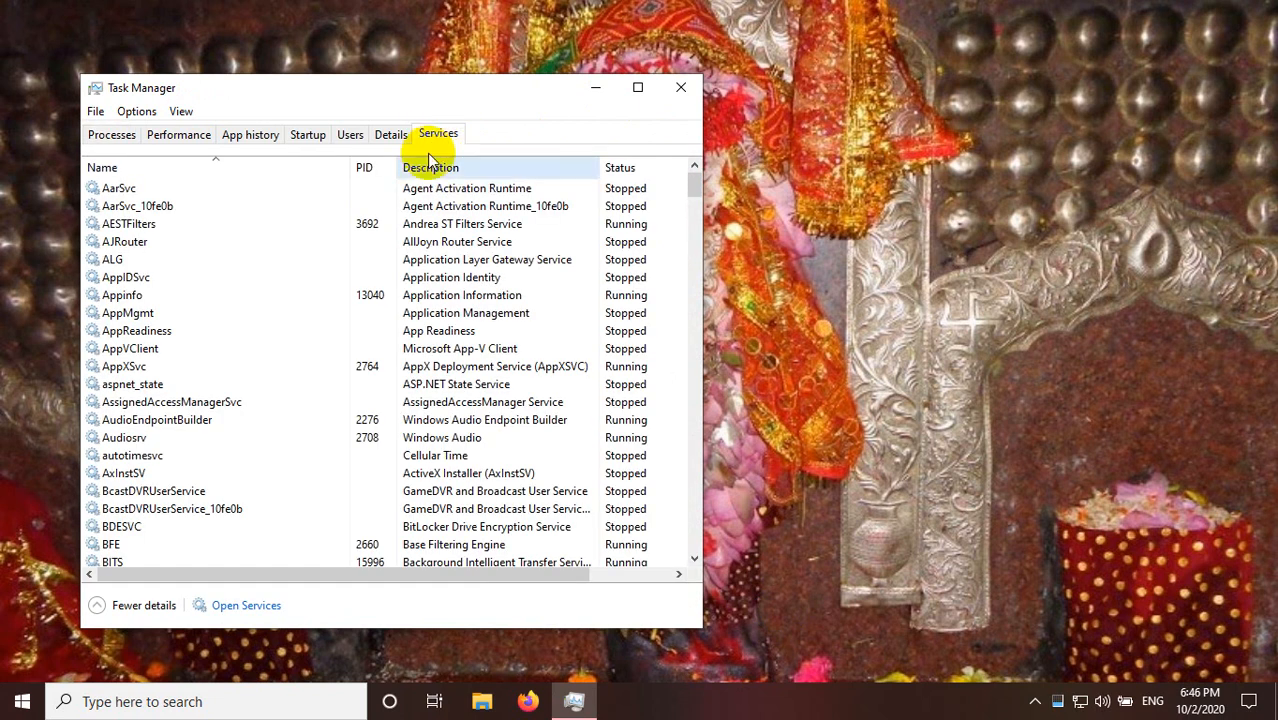
{"action": "scroll", "coordinate": [255, 400], "scroll_direction": "down", "scroll_amount": 7}
{"action": "scroll", "coordinate": [255, 398], "scroll_direction": "down", "scroll_amount": 20}
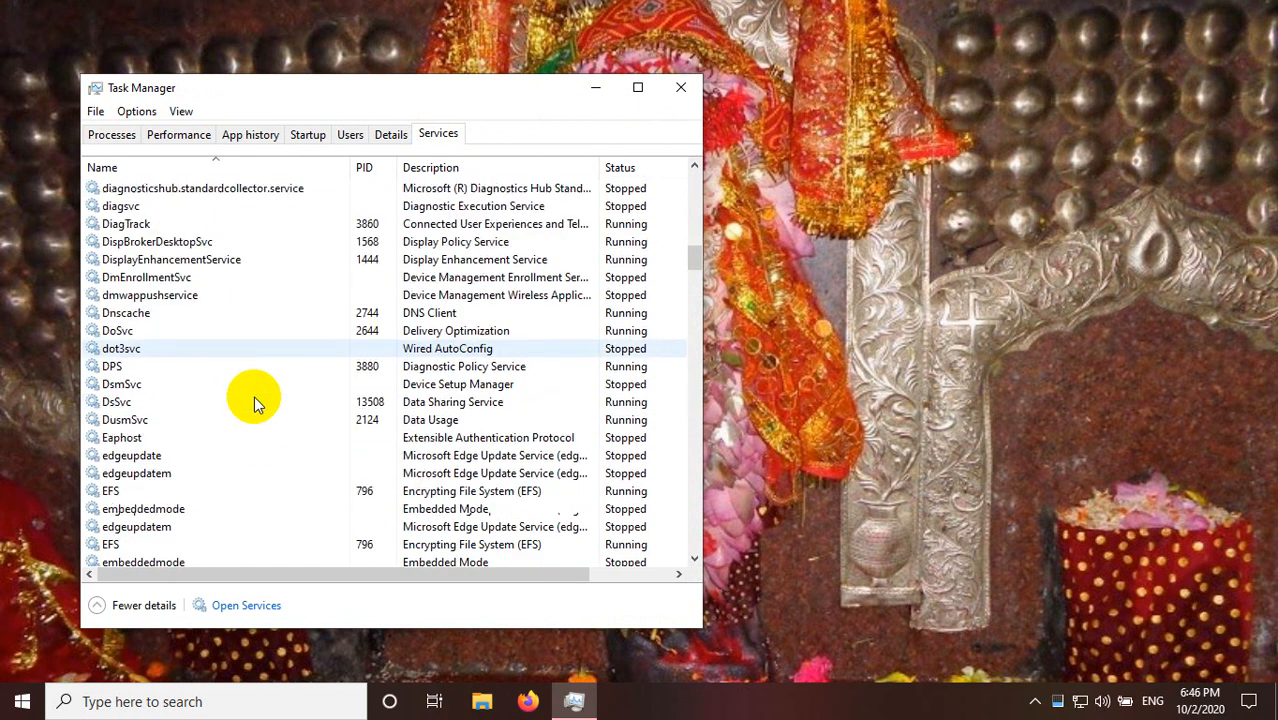
{"action": "scroll", "coordinate": [252, 396], "scroll_direction": "down", "scroll_amount": 20}
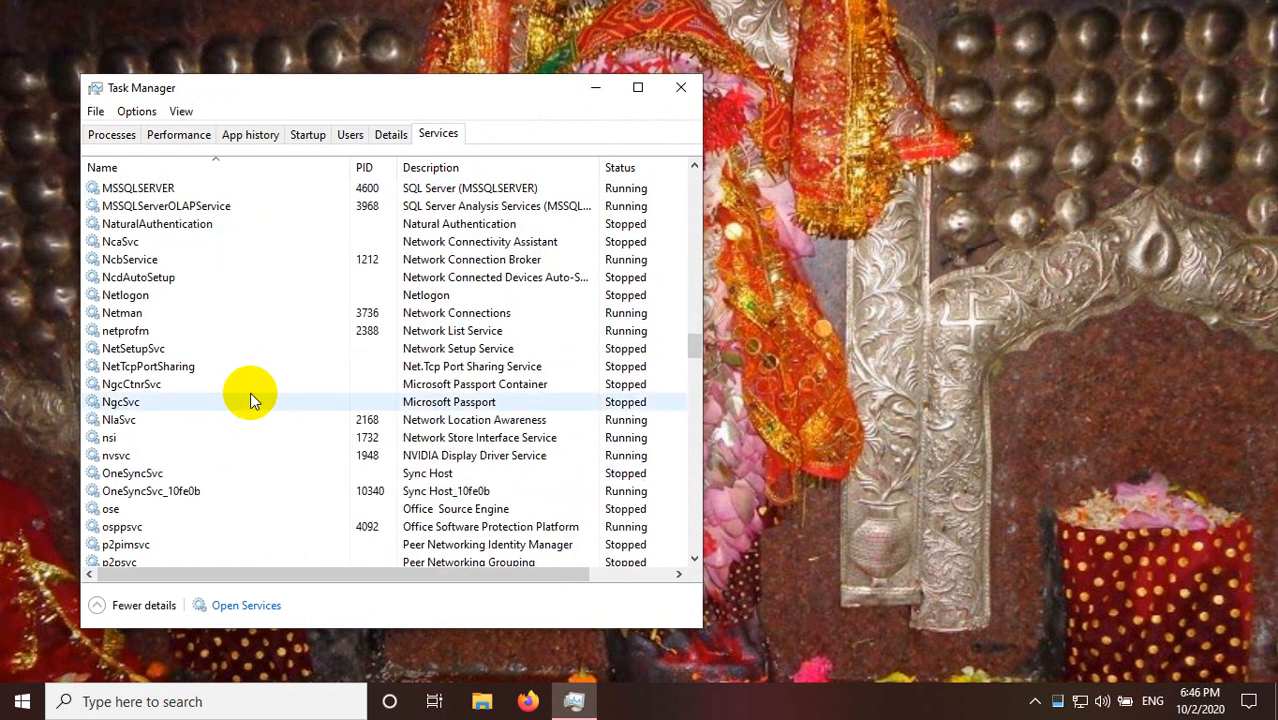
{"action": "scroll", "coordinate": [250, 398], "scroll_direction": "up", "scroll_amount": 1}
{"action": "scroll", "coordinate": [249, 398], "scroll_direction": "down", "scroll_amount": 4}
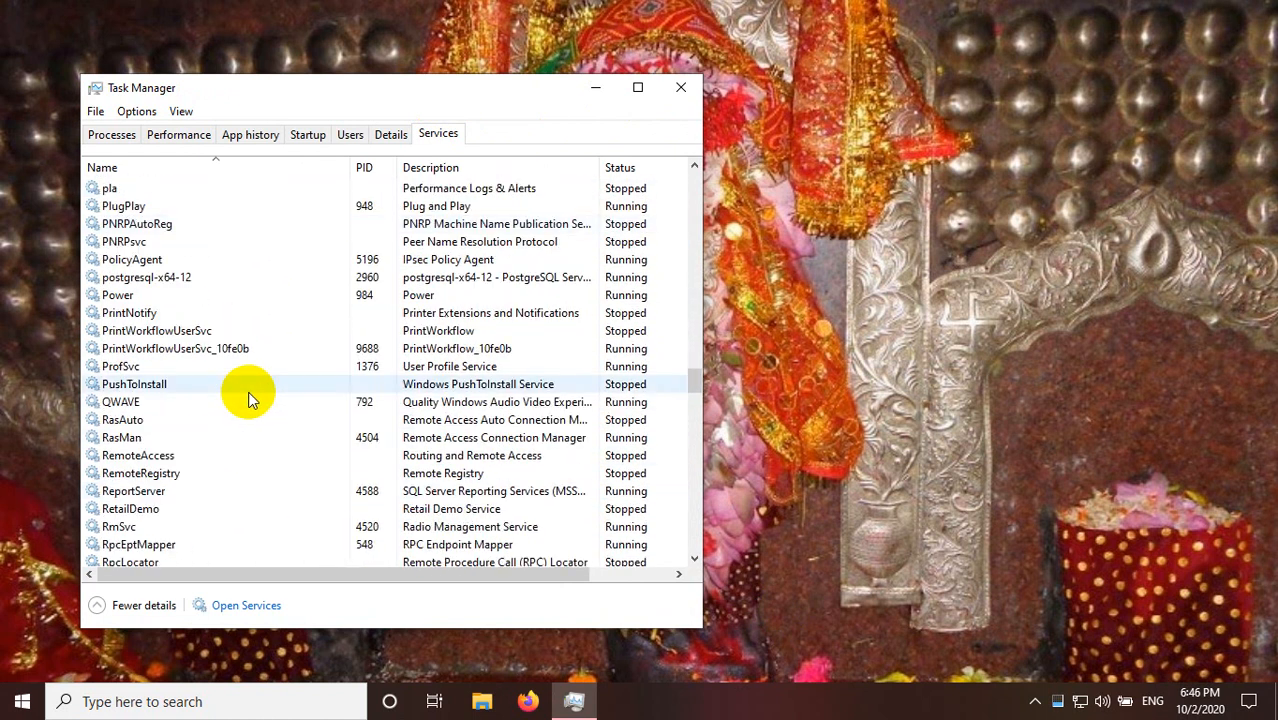
- Recheck the service names around the letter O in Task Manager for Oracle entries, and close Task Manager
{"action": "scroll", "coordinate": [250, 398], "scroll_direction": "down", "scroll_amount": 6}
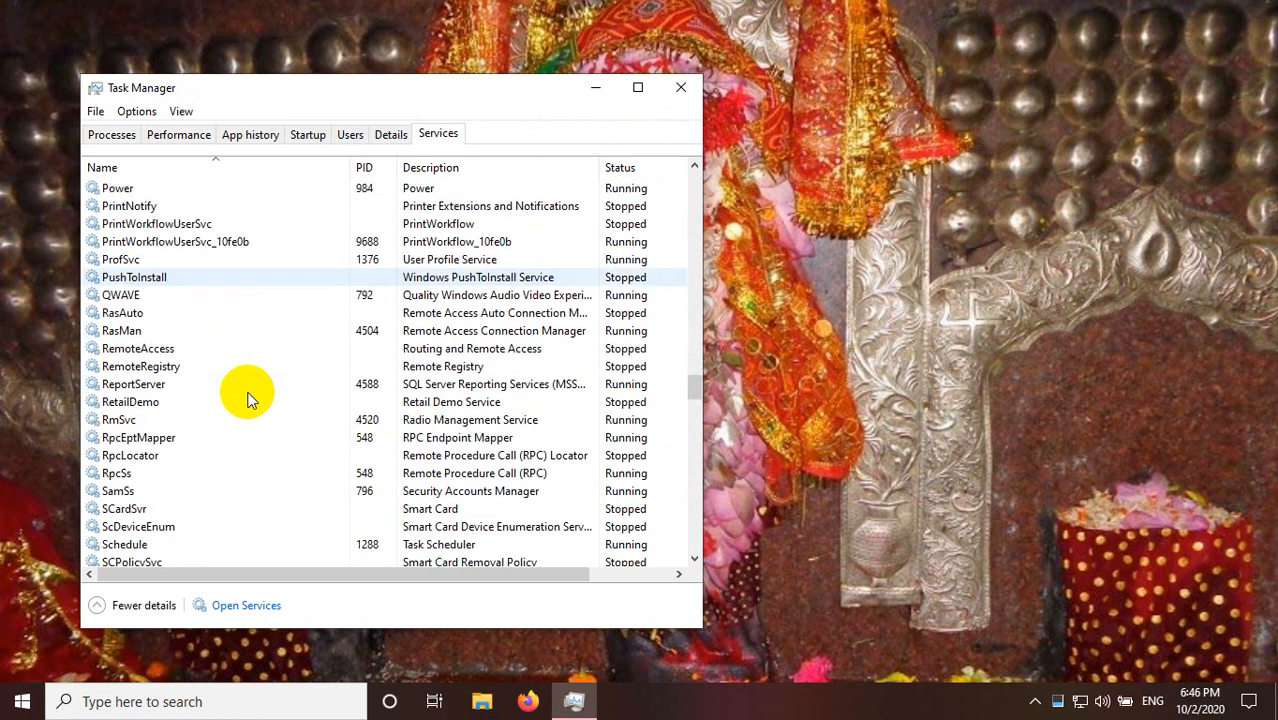
{"action": "scroll", "coordinate": [250, 398], "scroll_direction": "up", "scroll_amount": 10}
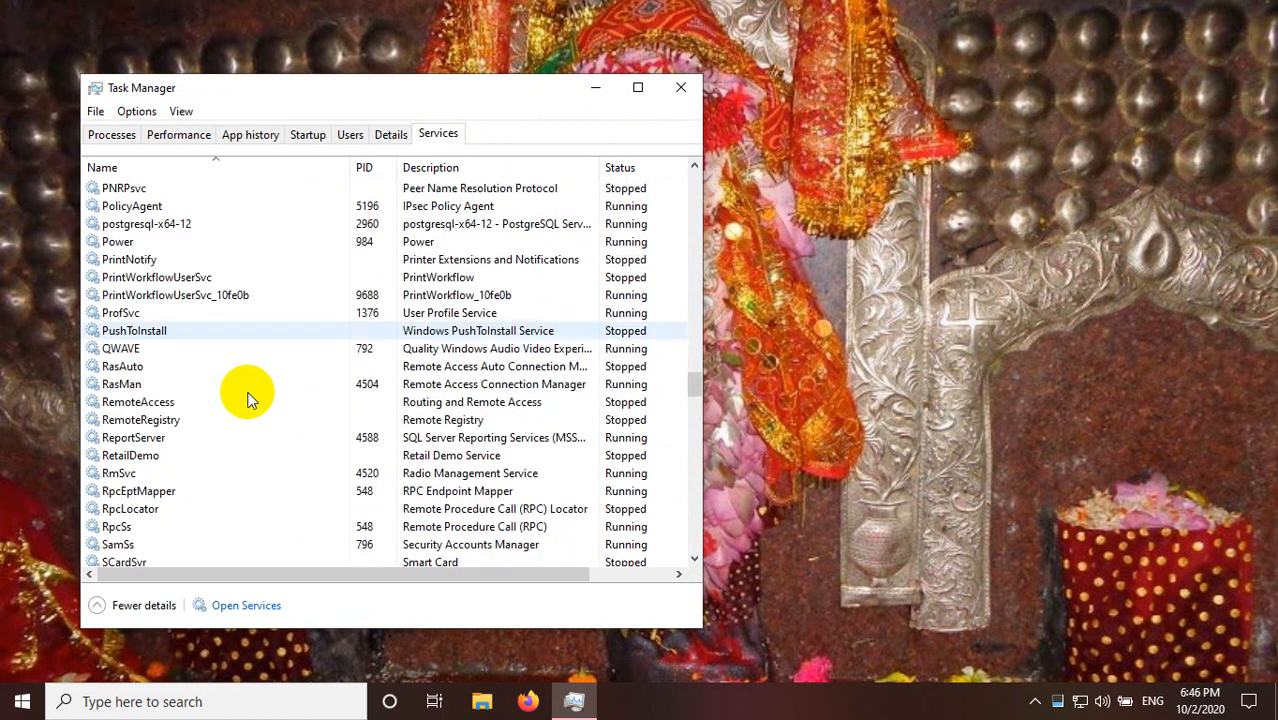
{"action": "scroll", "coordinate": [250, 398], "scroll_direction": "up", "scroll_amount": 2}
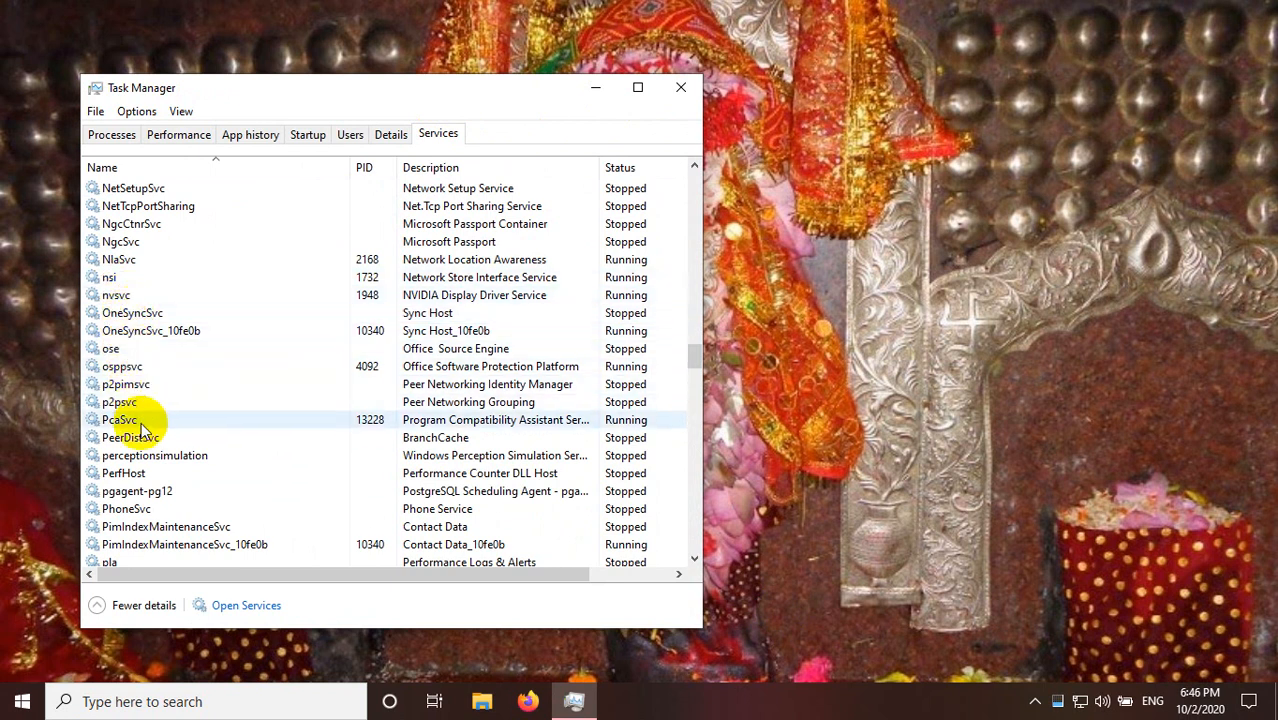
{"action": "scroll", "coordinate": [143, 427], "scroll_direction": "up", "scroll_amount": 1}
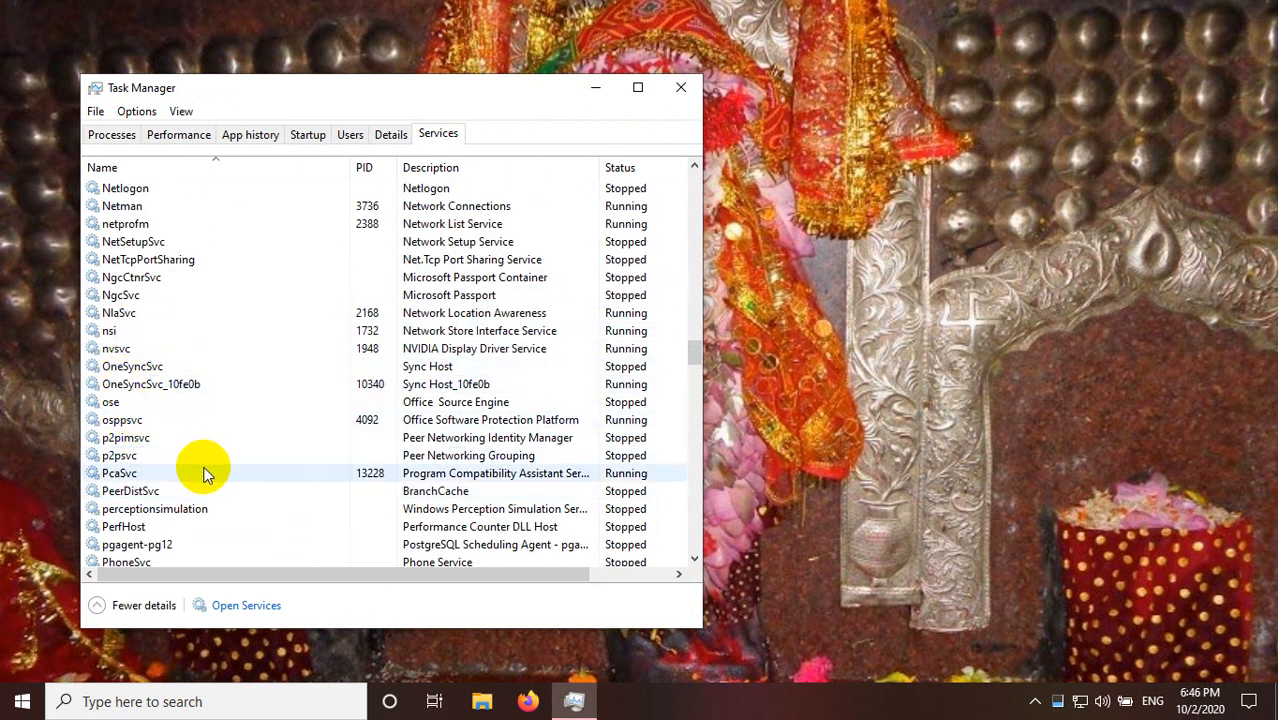
{"action": "left_click", "coordinate": [680, 87]}
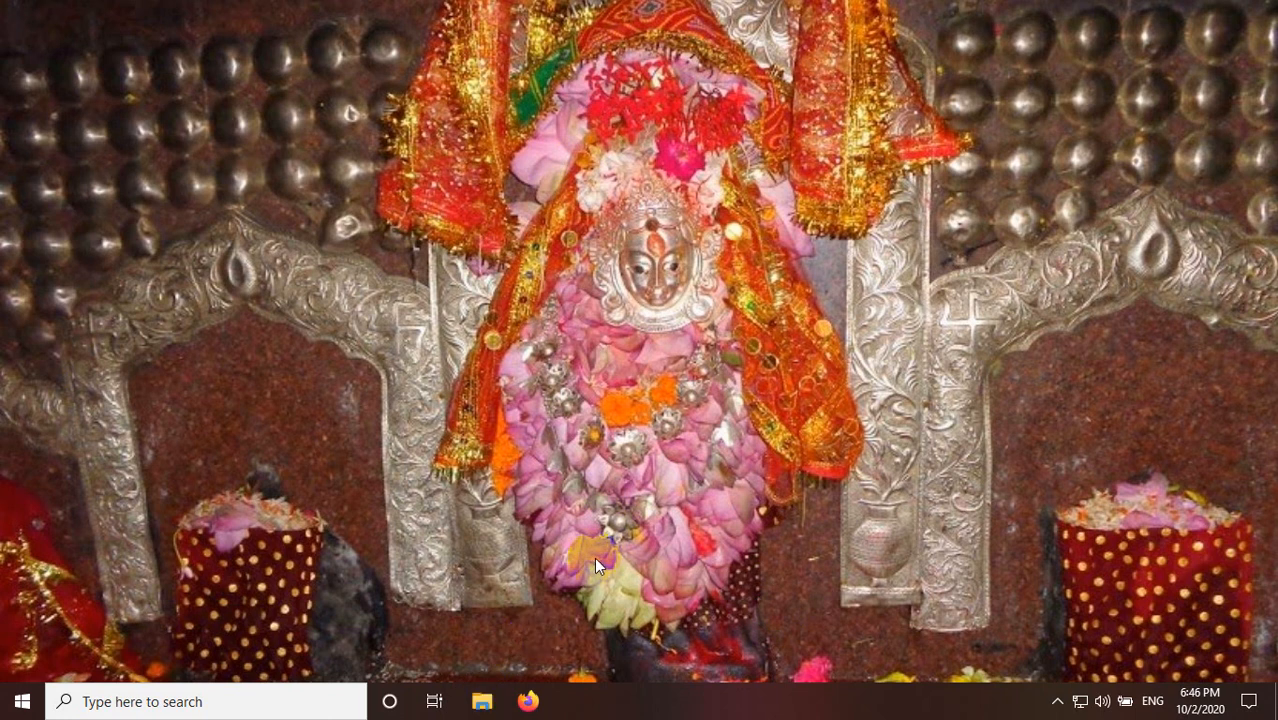
- Open File Explorer and go to the oracle11gXEInstalled folder on the Backup (D:) drive
{"action": "key", "text": "super+e"}
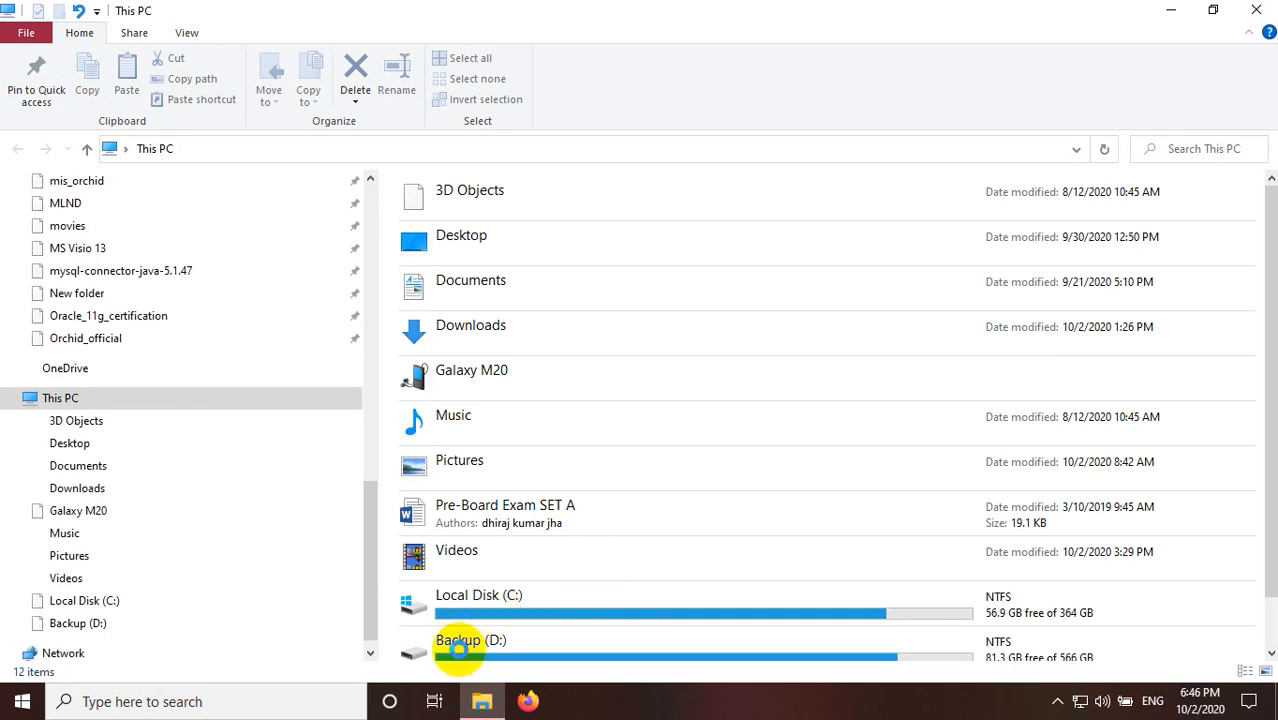
{"action": "left_click", "coordinate": [459, 641]}
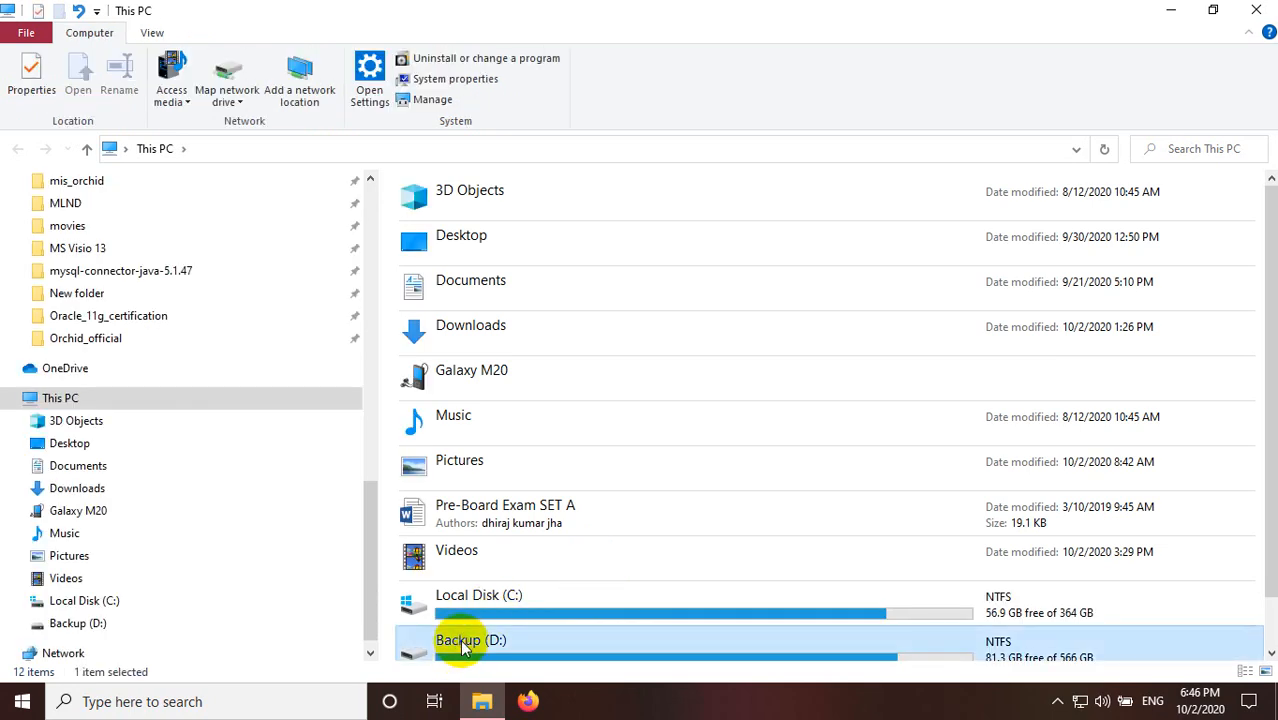
{"action": "double_click", "coordinate": [459, 641]}
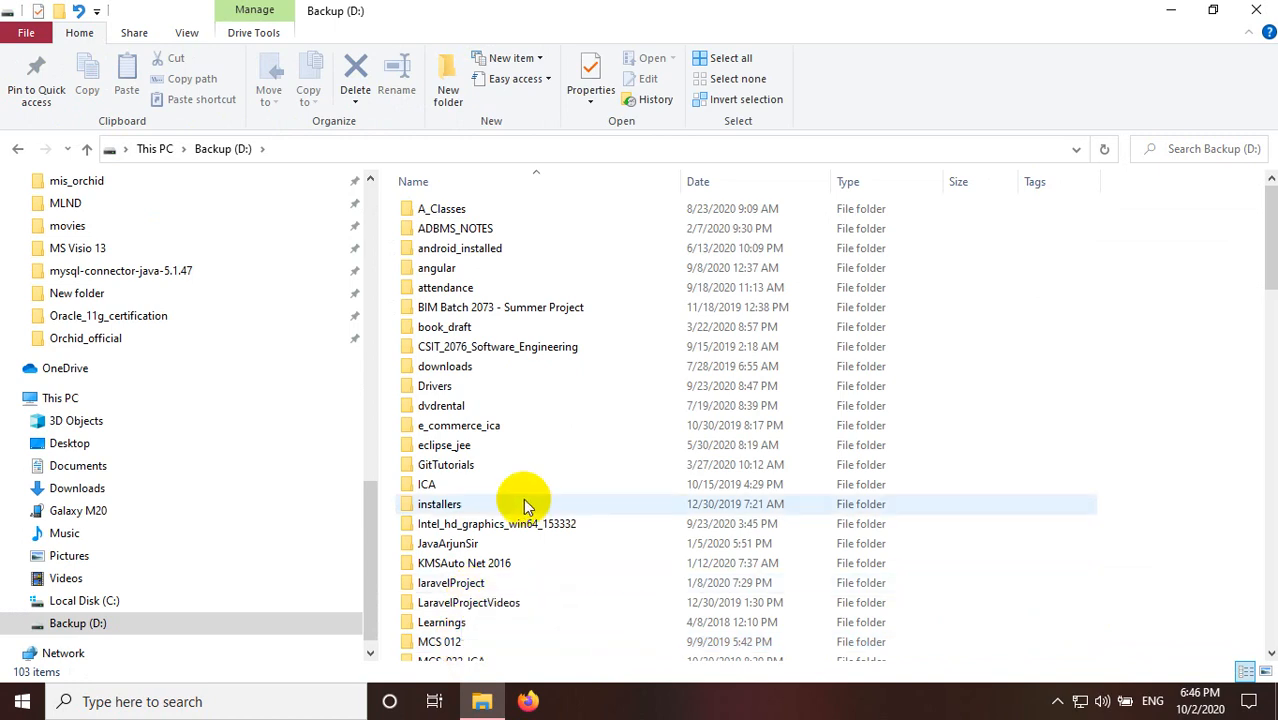
{"action": "scroll", "coordinate": [524, 505], "scroll_direction": "down", "scroll_amount": 5}
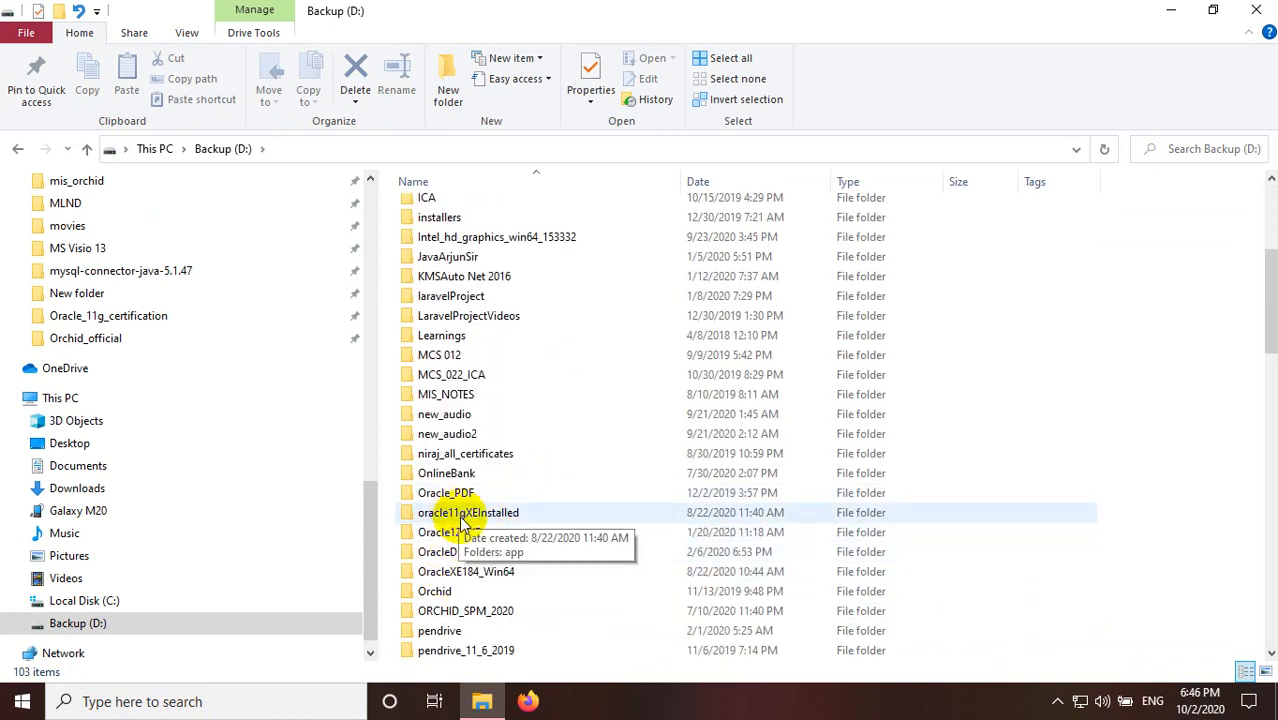
{"action": "left_click", "coordinate": [495, 520]}
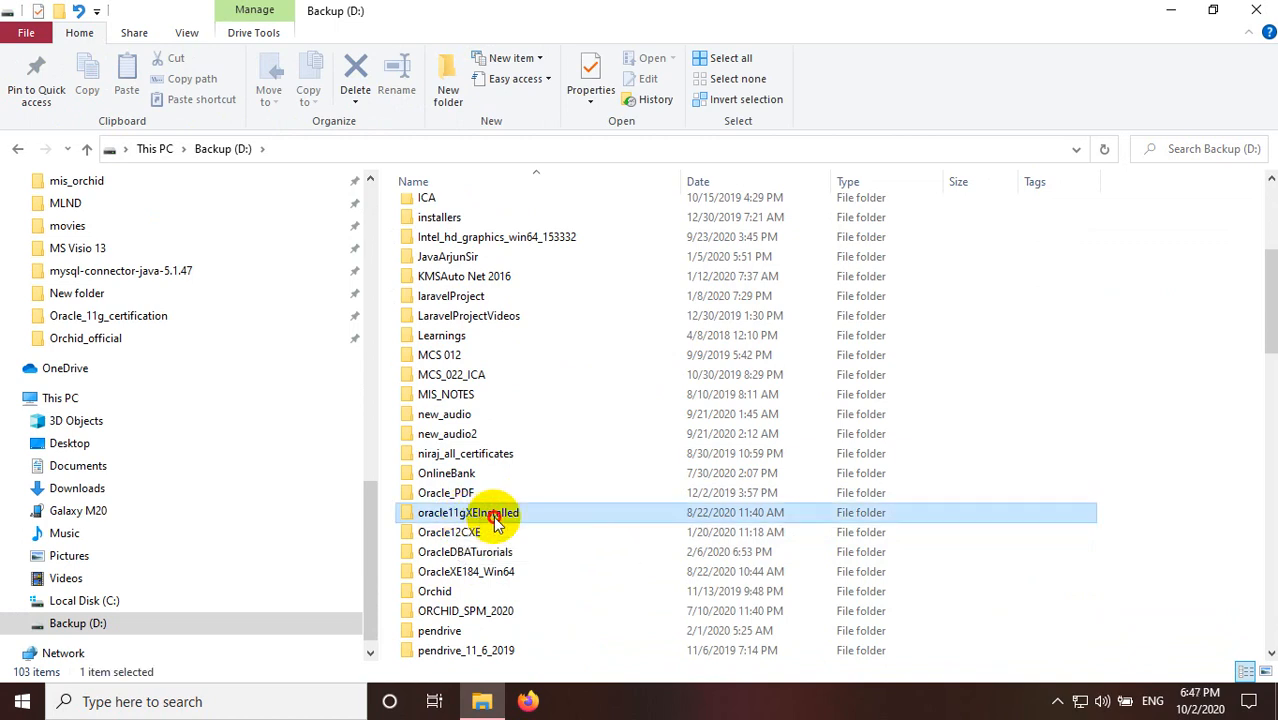
{"action": "double_click", "coordinate": [495, 520]}
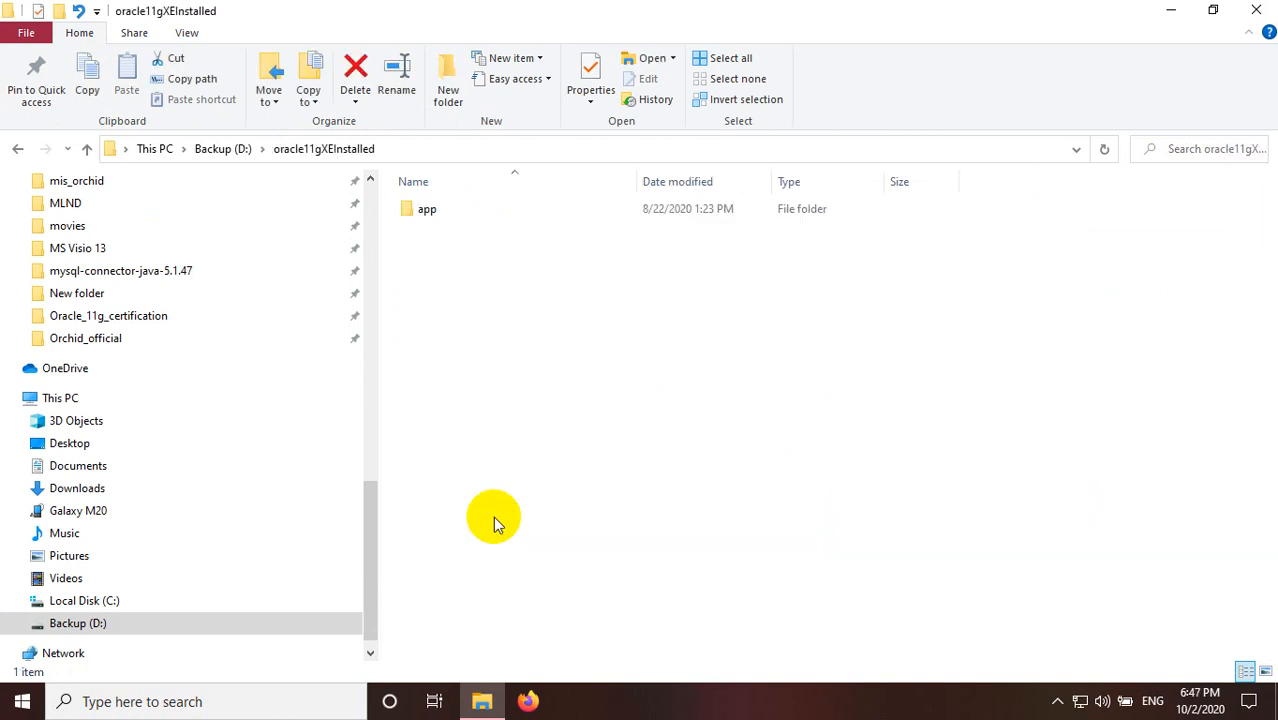
- Open the app folder and its oracle subfolder to check for leftover installation files
{"action": "left_click", "coordinate": [428, 210]}
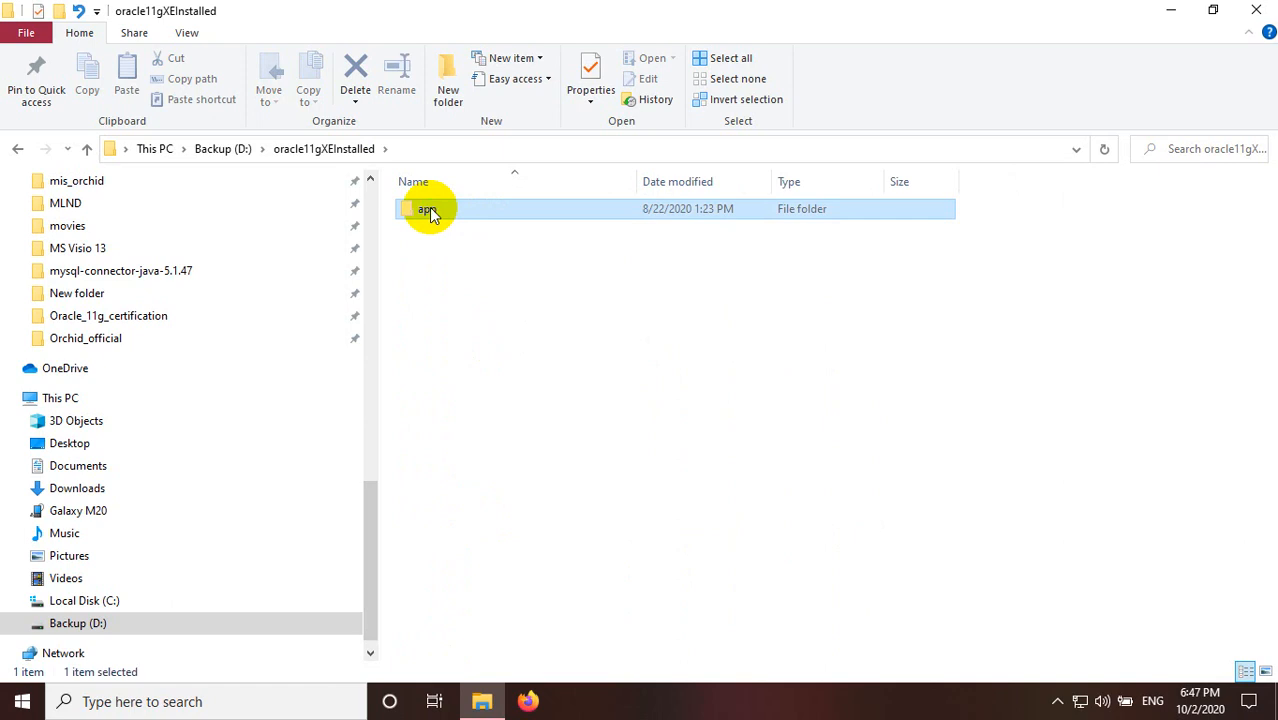
{"action": "double_click", "coordinate": [429, 210]}
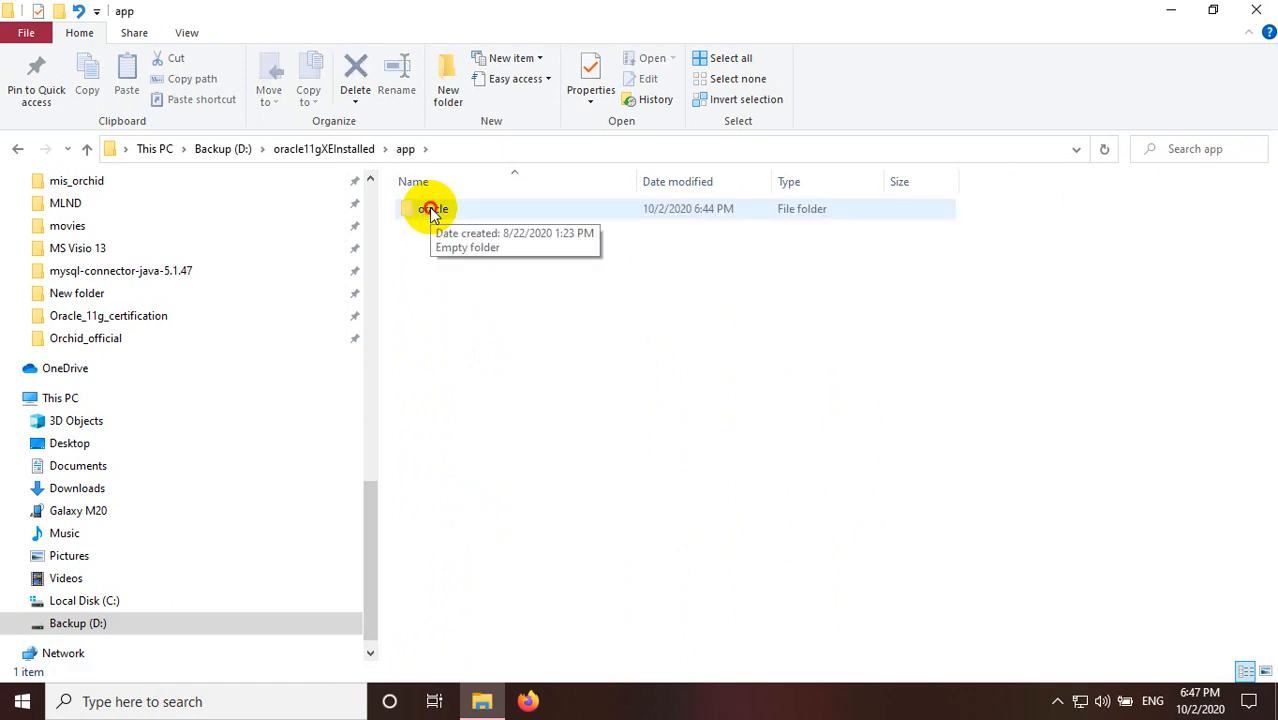
{"action": "left_click", "coordinate": [431, 211]}
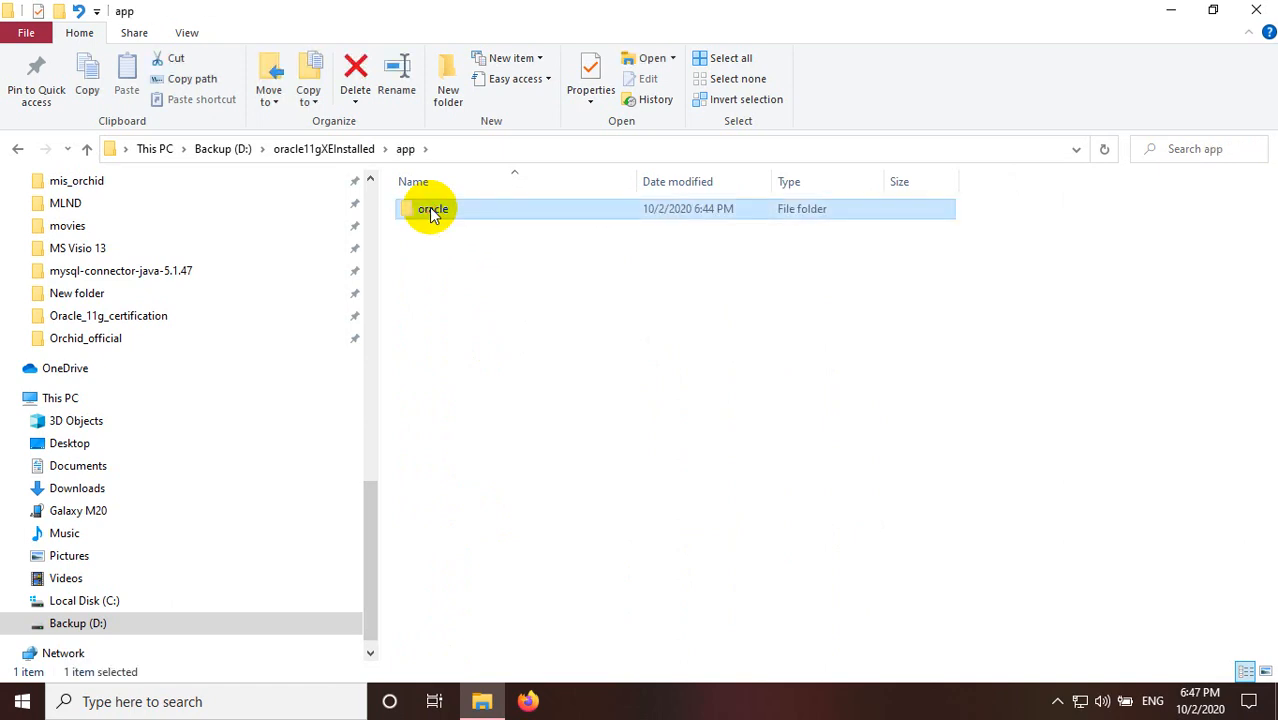
{"action": "double_click", "coordinate": [430, 208]}
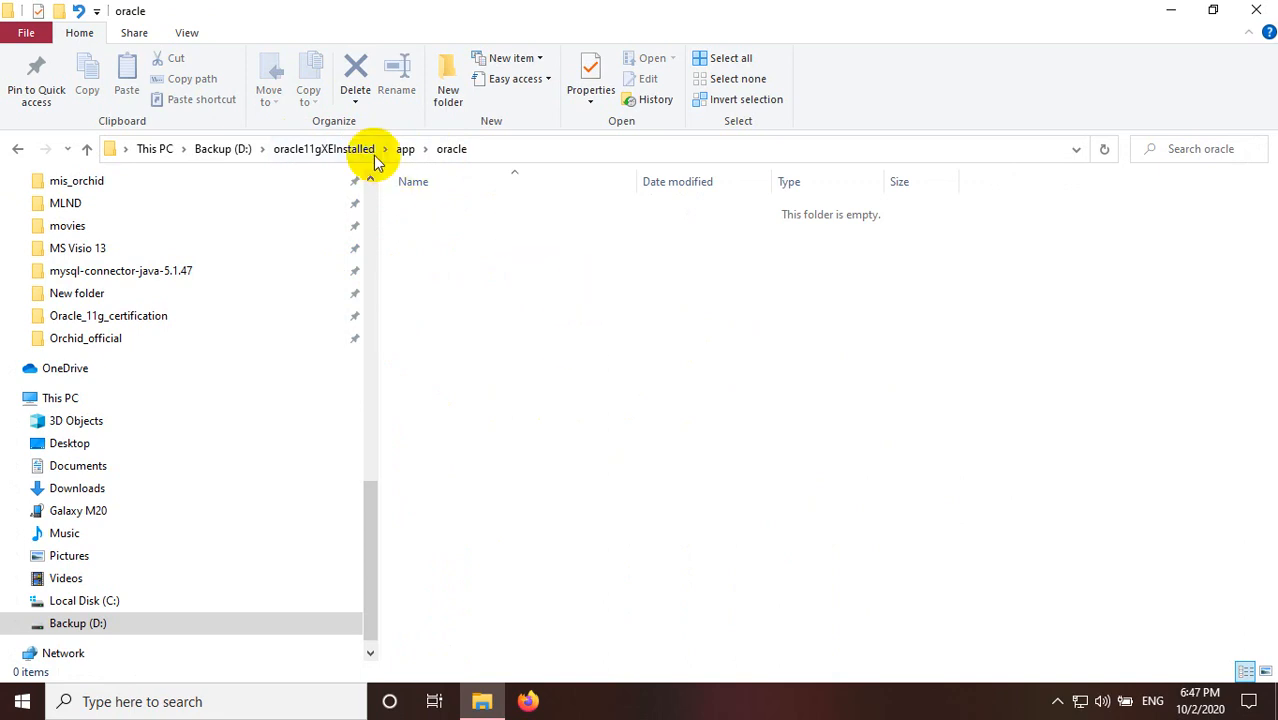
- Return to the root of the Backup (D:) drive and delete the oracle11gXEInstalled folder
{"action": "left_click", "coordinate": [222, 148]}
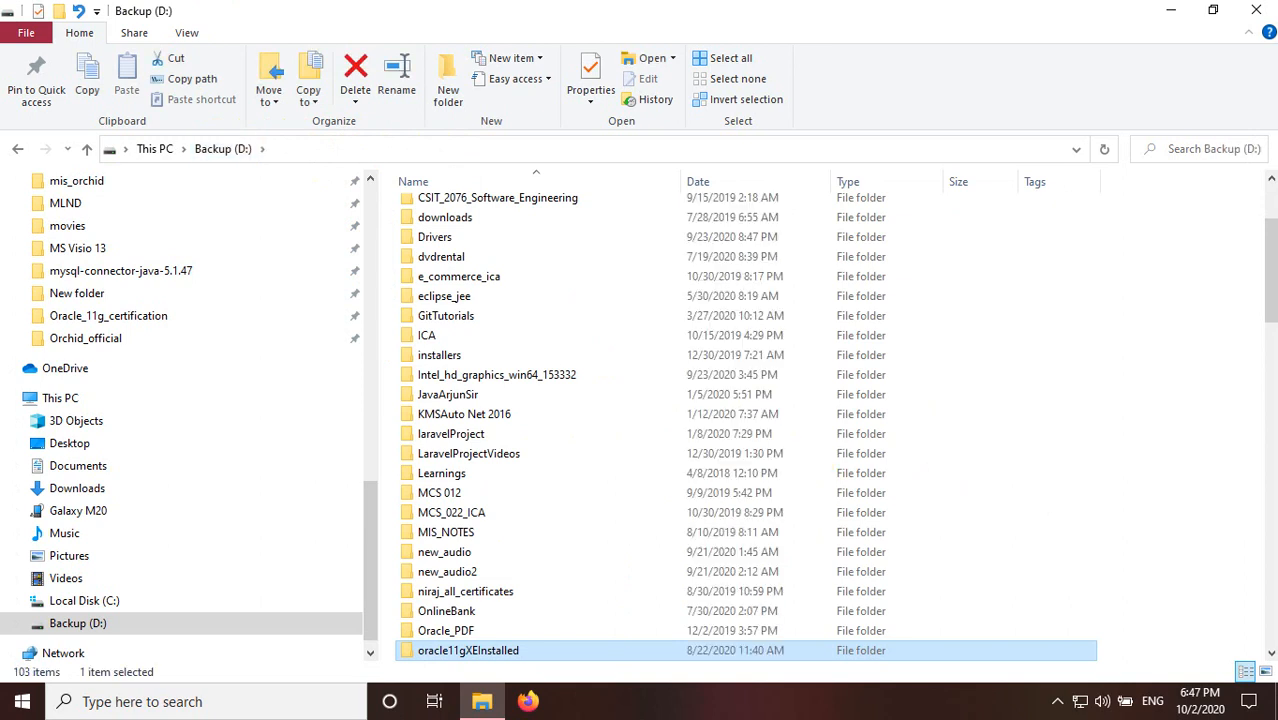
{"action": "key", "text": "shift+Delete"}
{"action": "key", "text": "Escape"}
{"action": "key", "text": "Delete"}
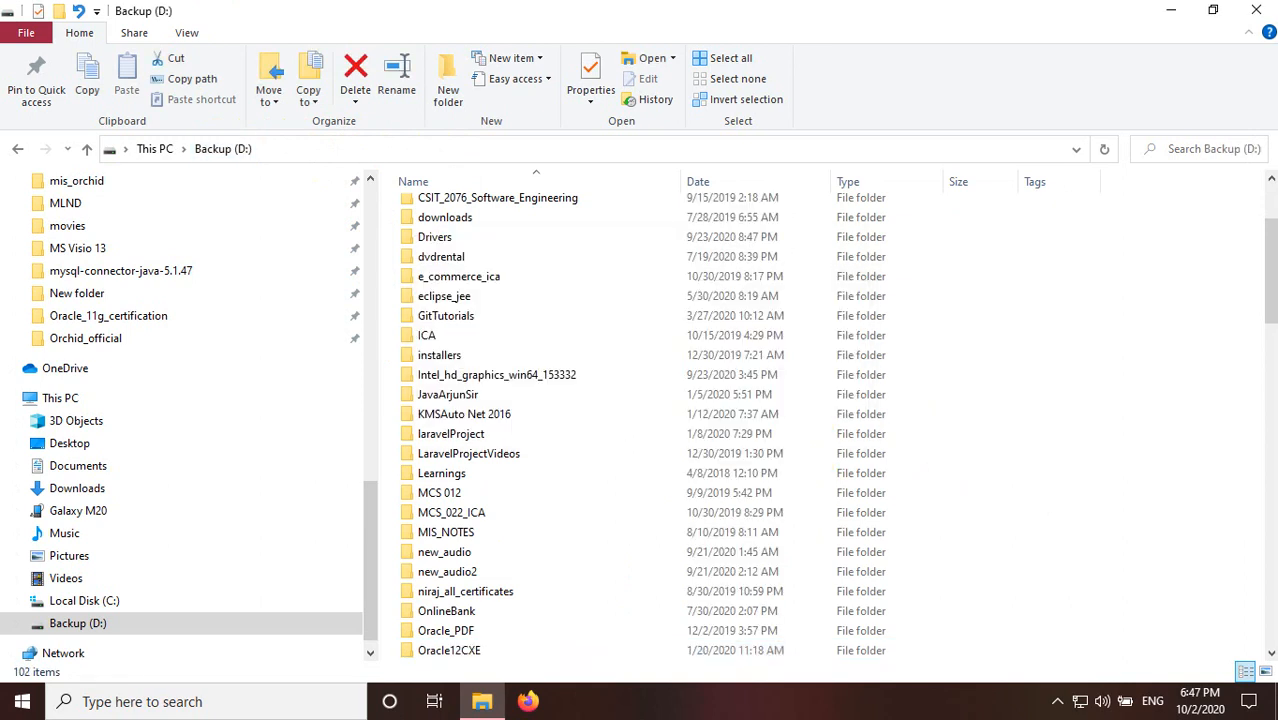